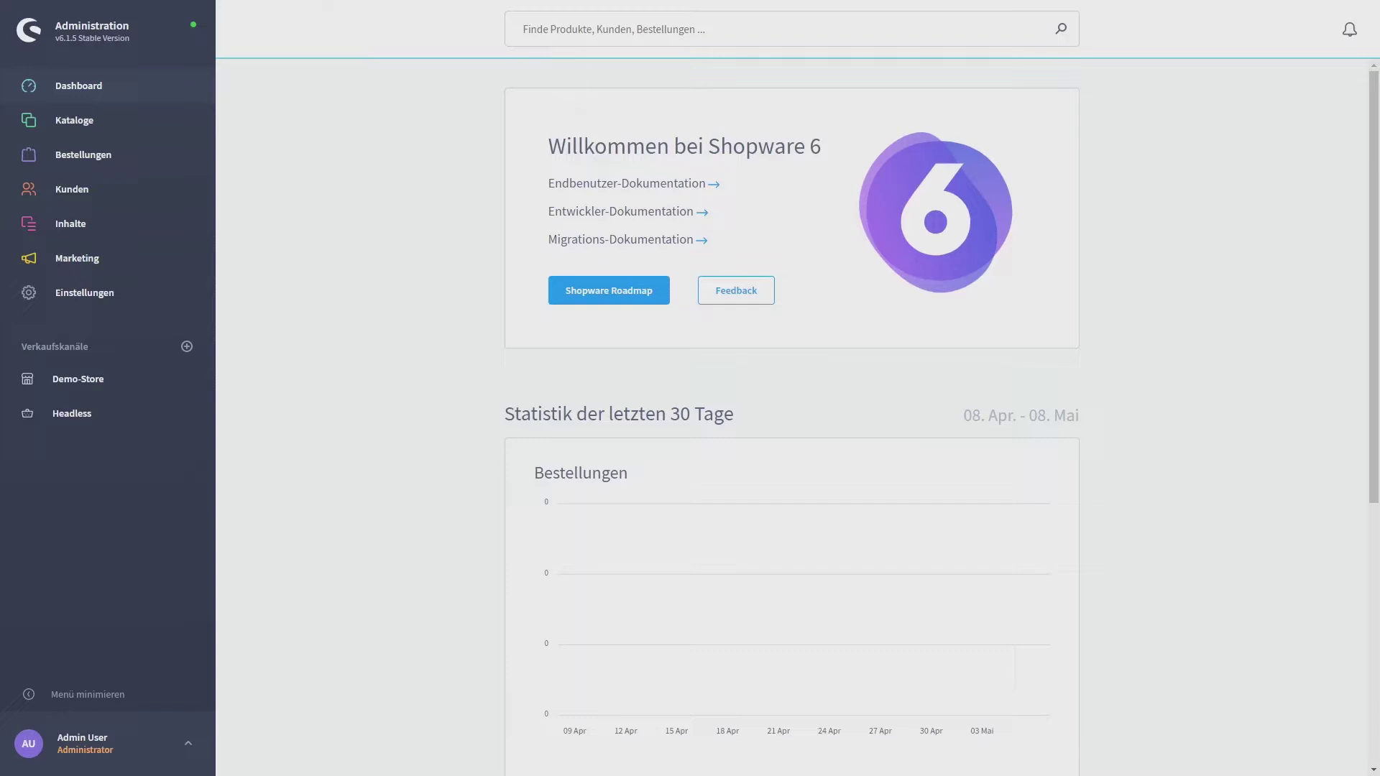
Open the Rule Builder in the shop settings and start a new rule
left_click(144, 305)
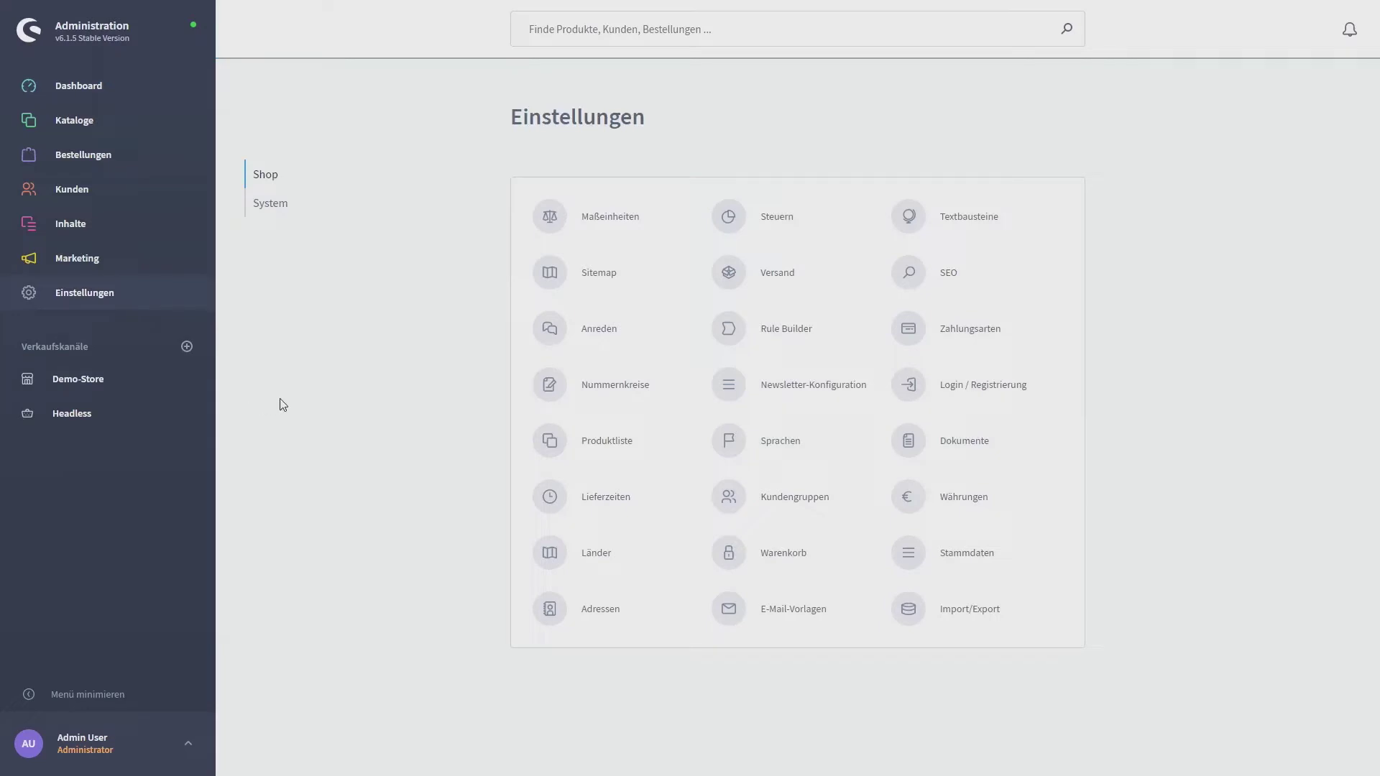
left_click(763, 327)
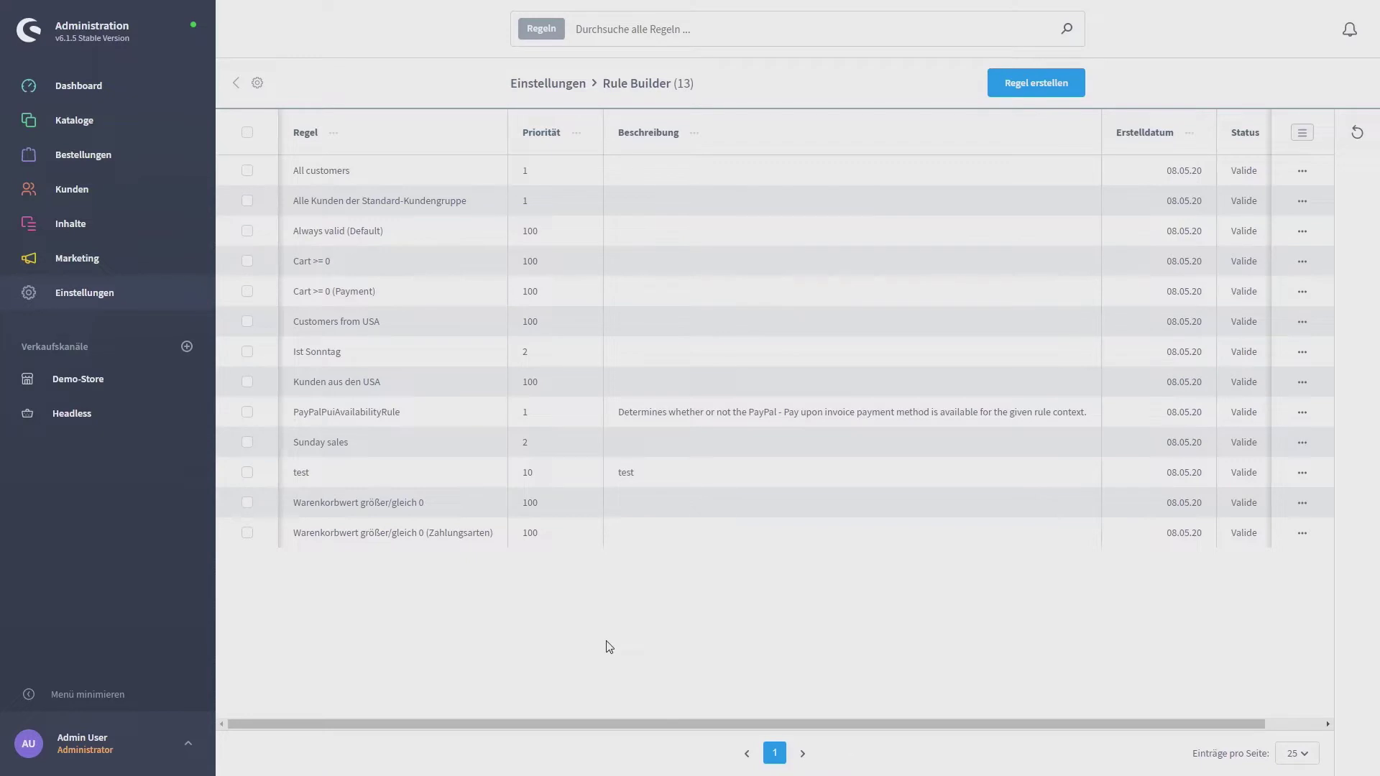
left_click(1056, 83)
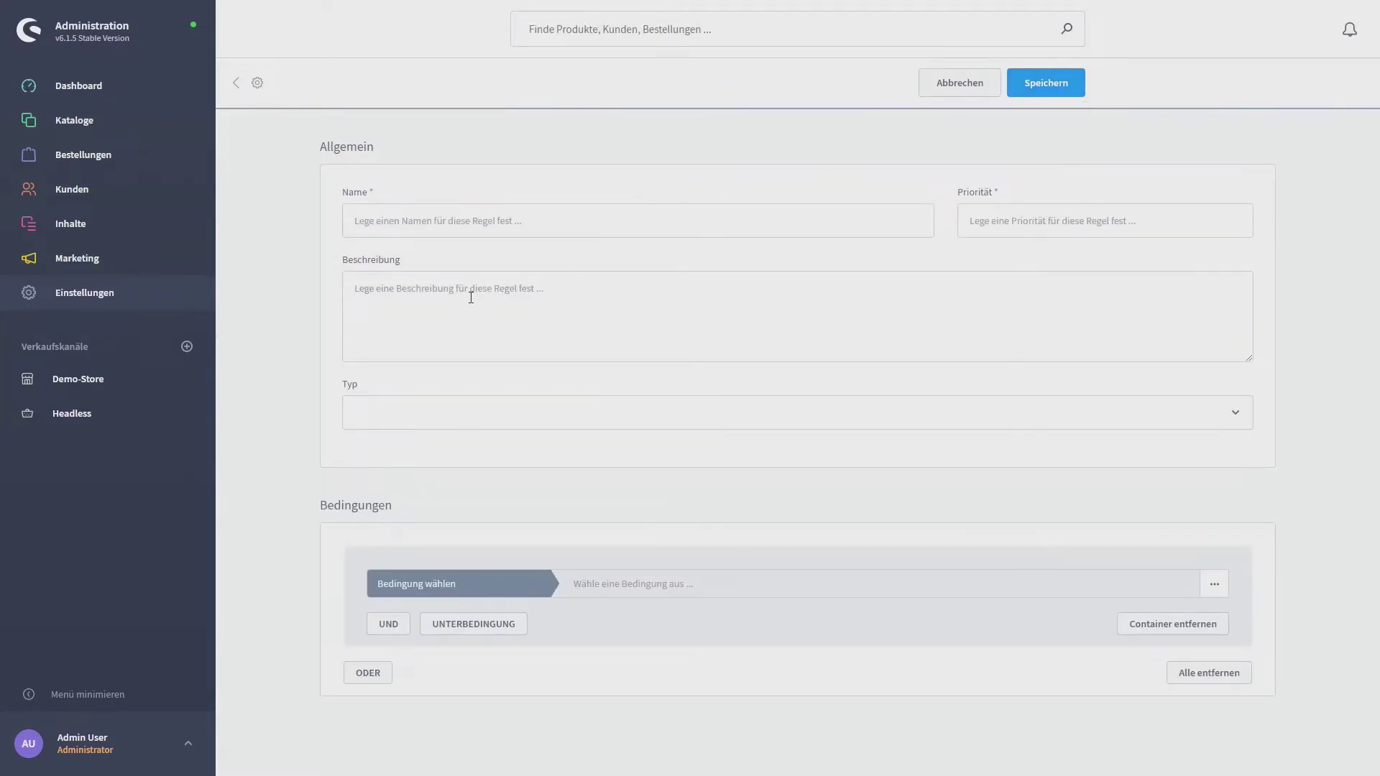
Name the rule Rule1, set its priority to 500 and enter "text" as the description
left_click(425, 226)
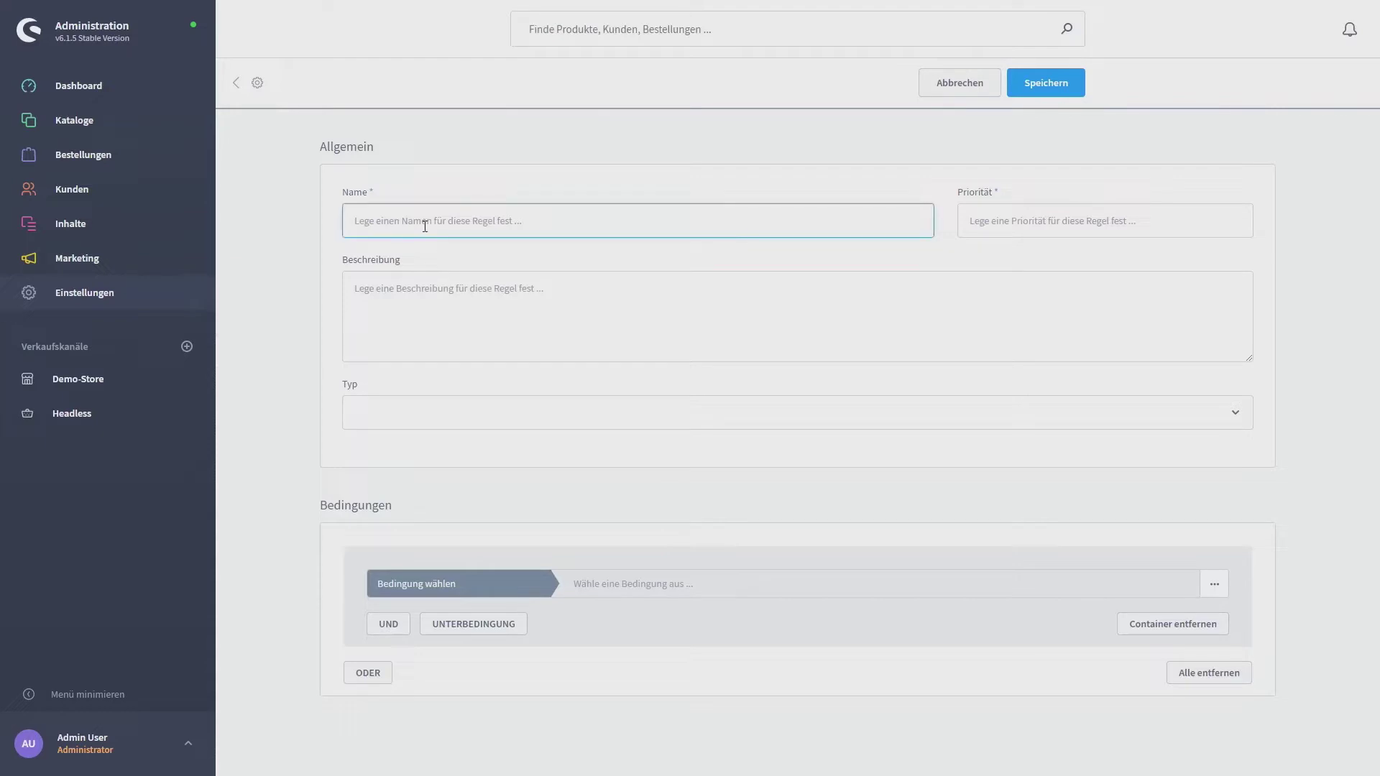
type("Rule1")
key("Tab")
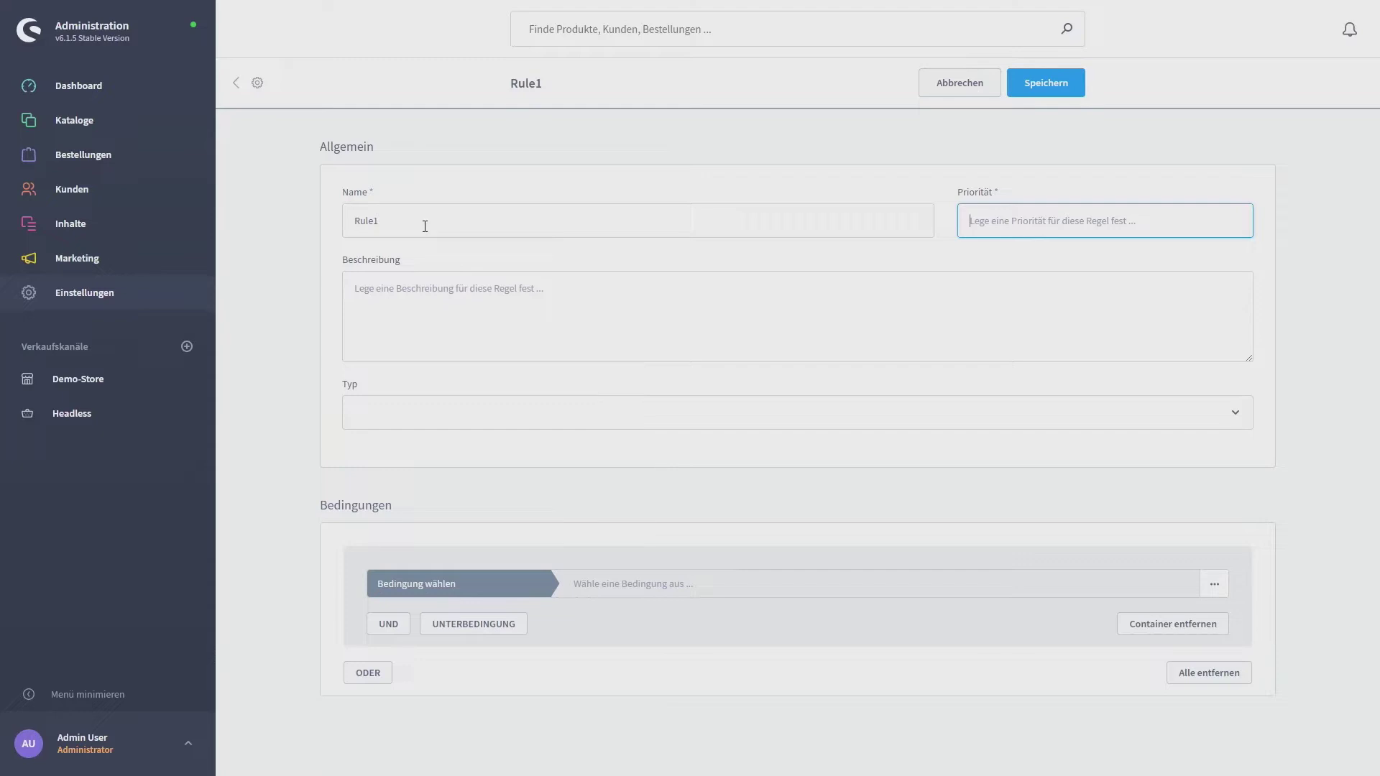
type("500")
left_click(404, 293)
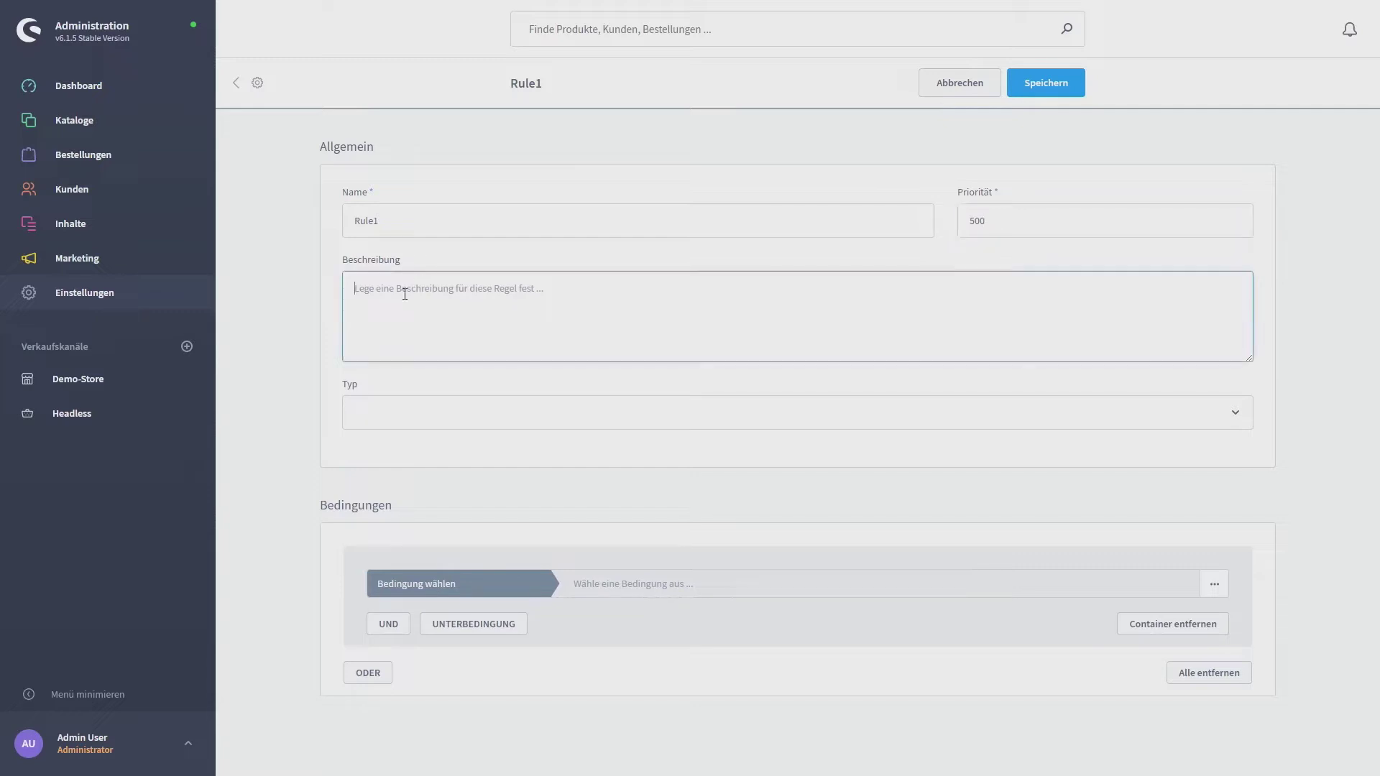
type("text")
Set the rule's type to Preis
left_click(372, 406)
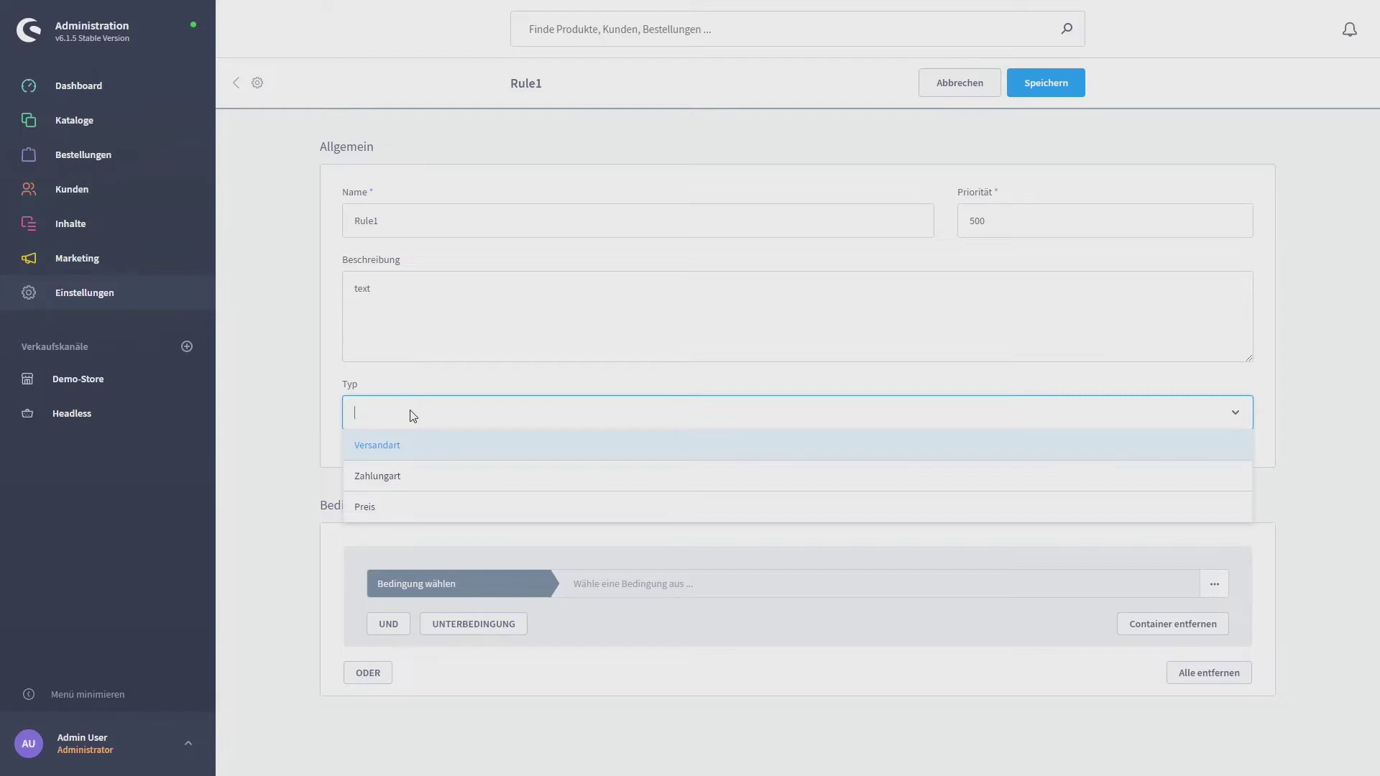
left_click(370, 507)
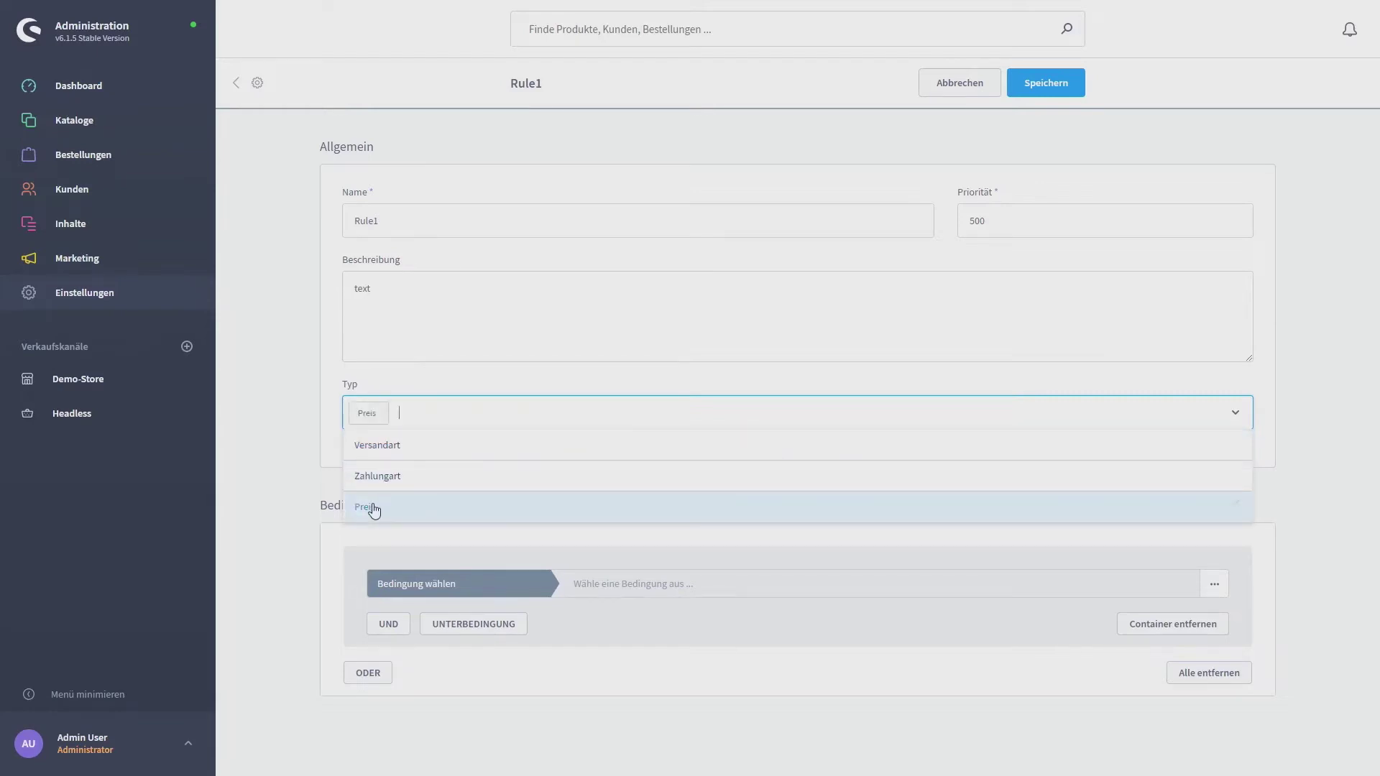
left_click(308, 446)
Try Versandart and Zahlungart as additional rule types and remove both again
left_click(423, 410)
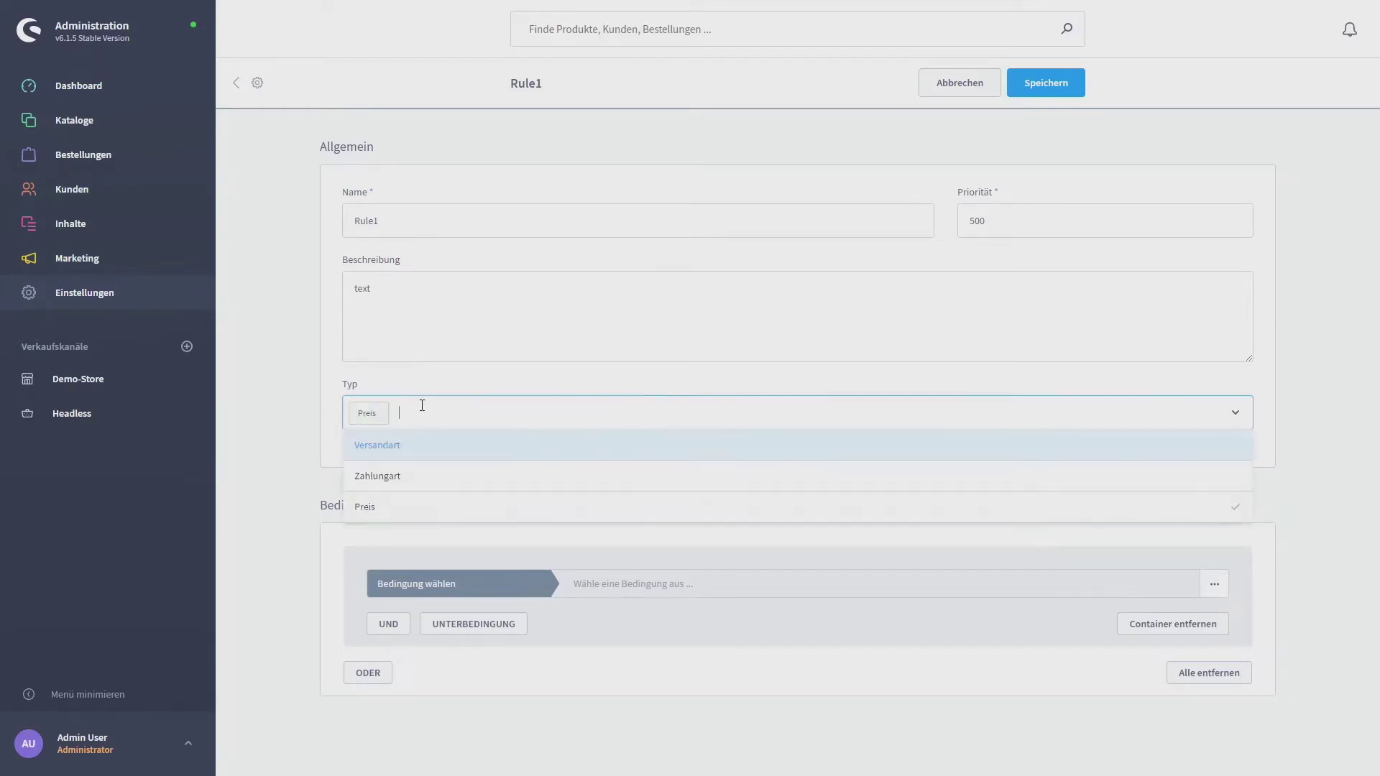
left_click(400, 447)
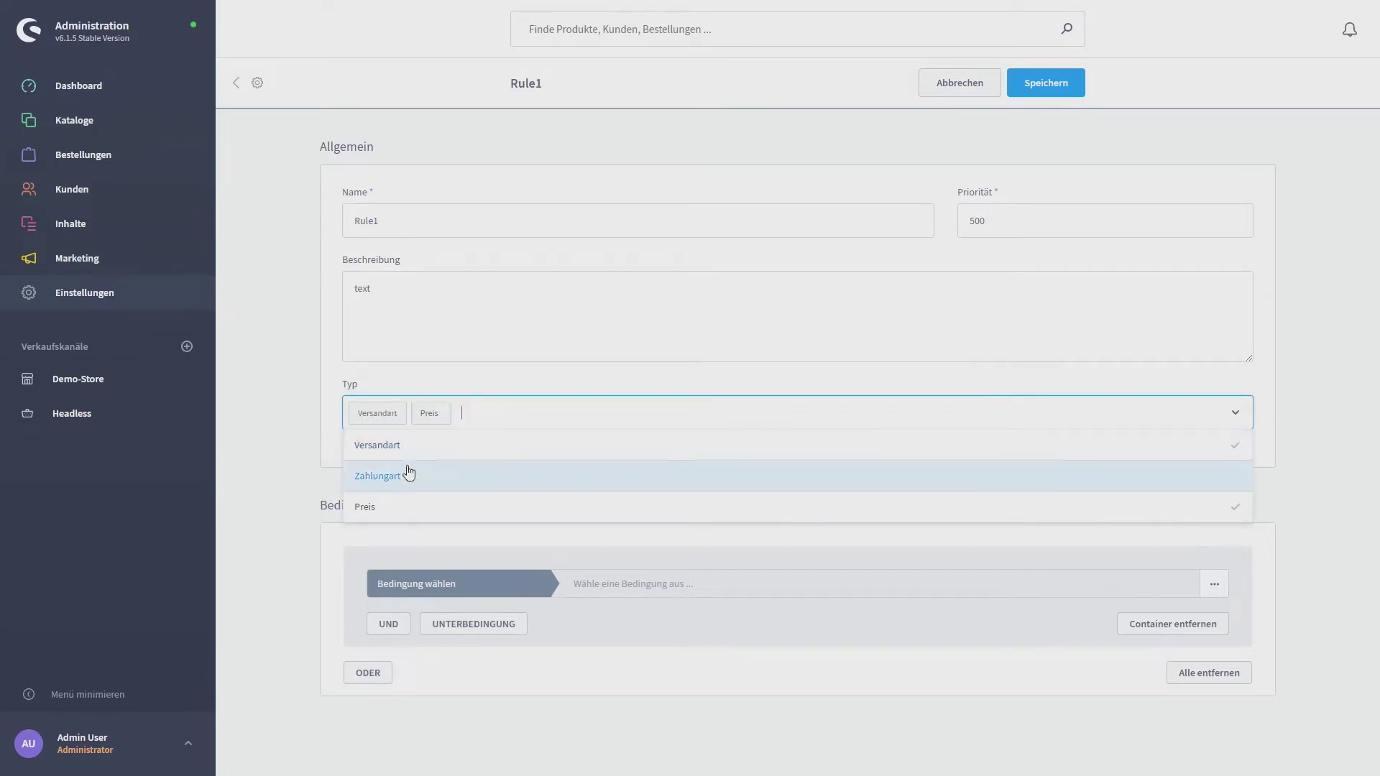
left_click(408, 475)
left_click(346, 432)
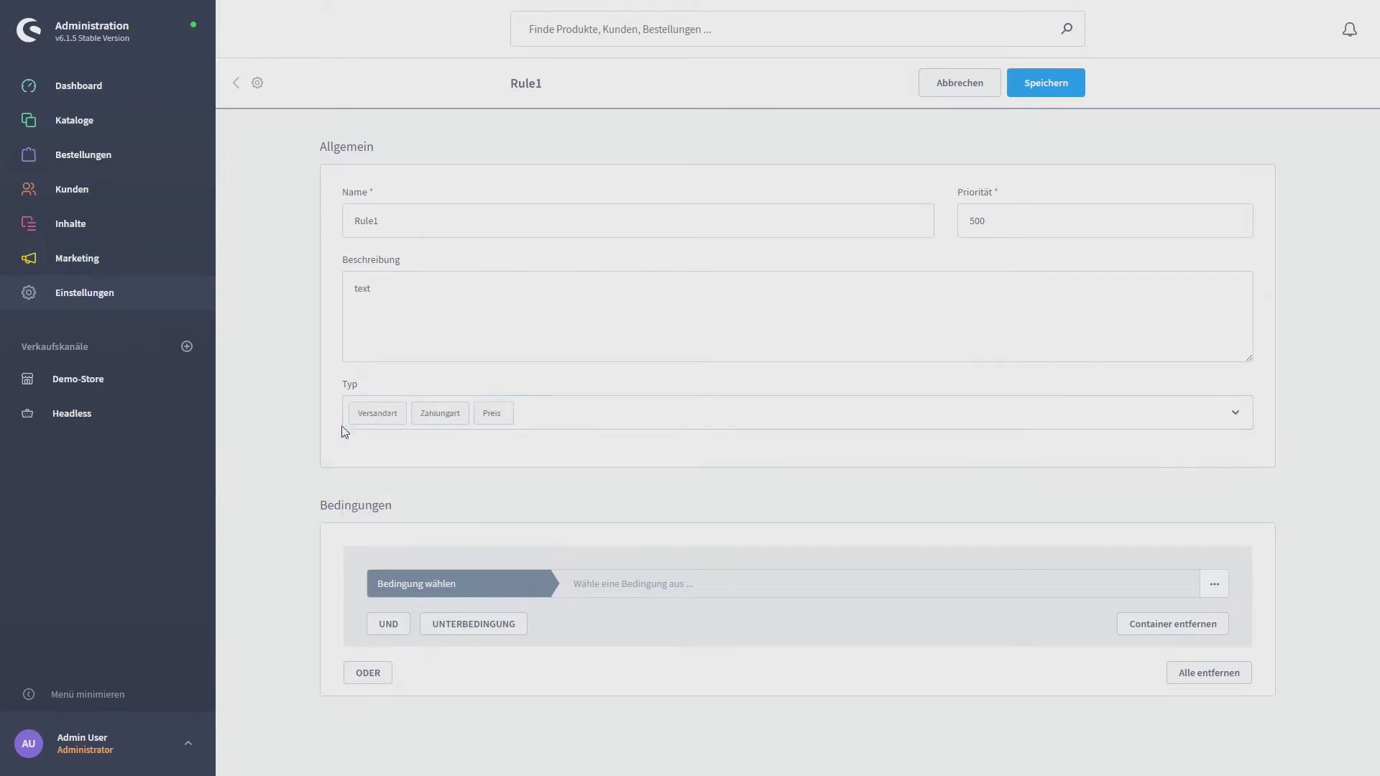
left_click(394, 414)
left_click(397, 415)
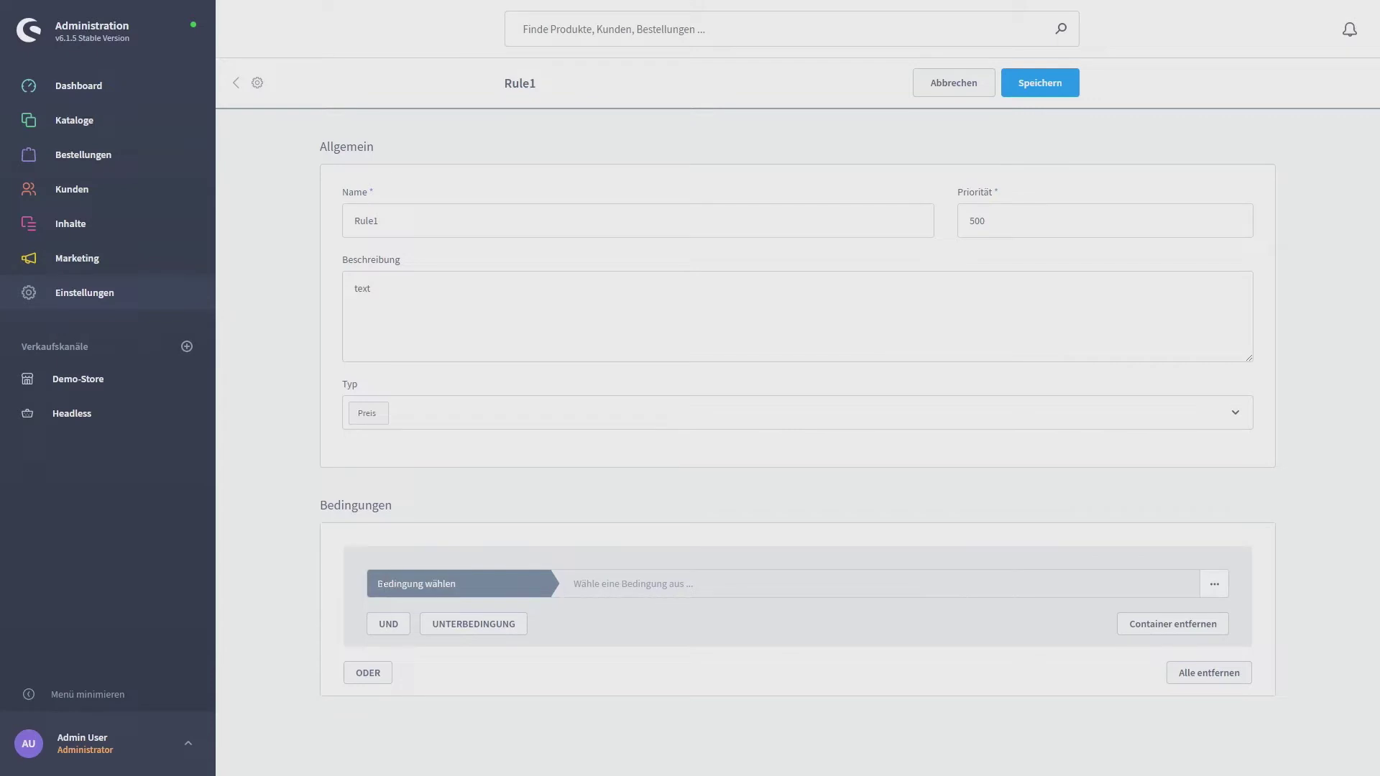
Set the rule's first condition to Neuer Kunde with the value Ja
left_click(381, 582)
scroll(432, 655, "down", 2)
scroll(433, 655, "down", 5)
scroll(430, 654, "down", 5)
scroll(432, 651, "up", 12)
scroll(435, 653, "down", 4)
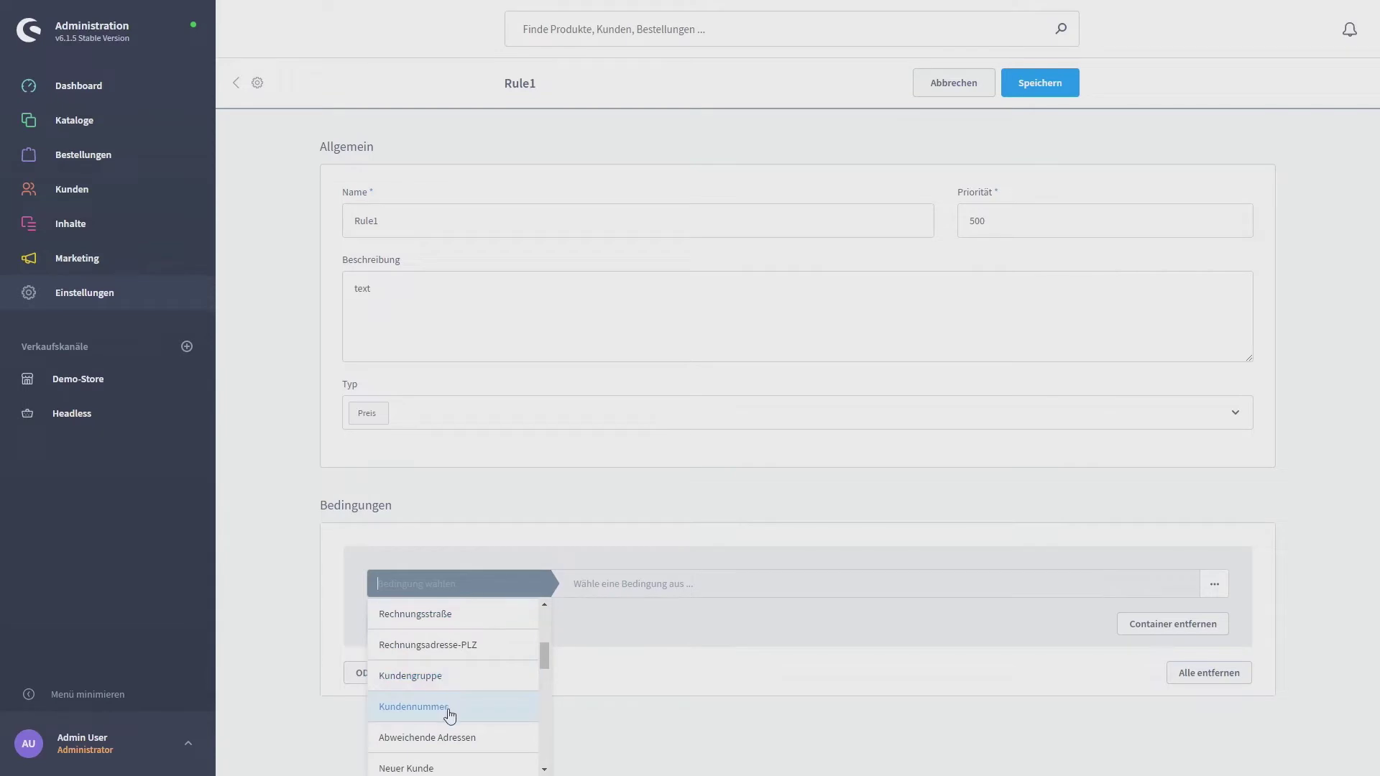
scroll(446, 711, "down", 2)
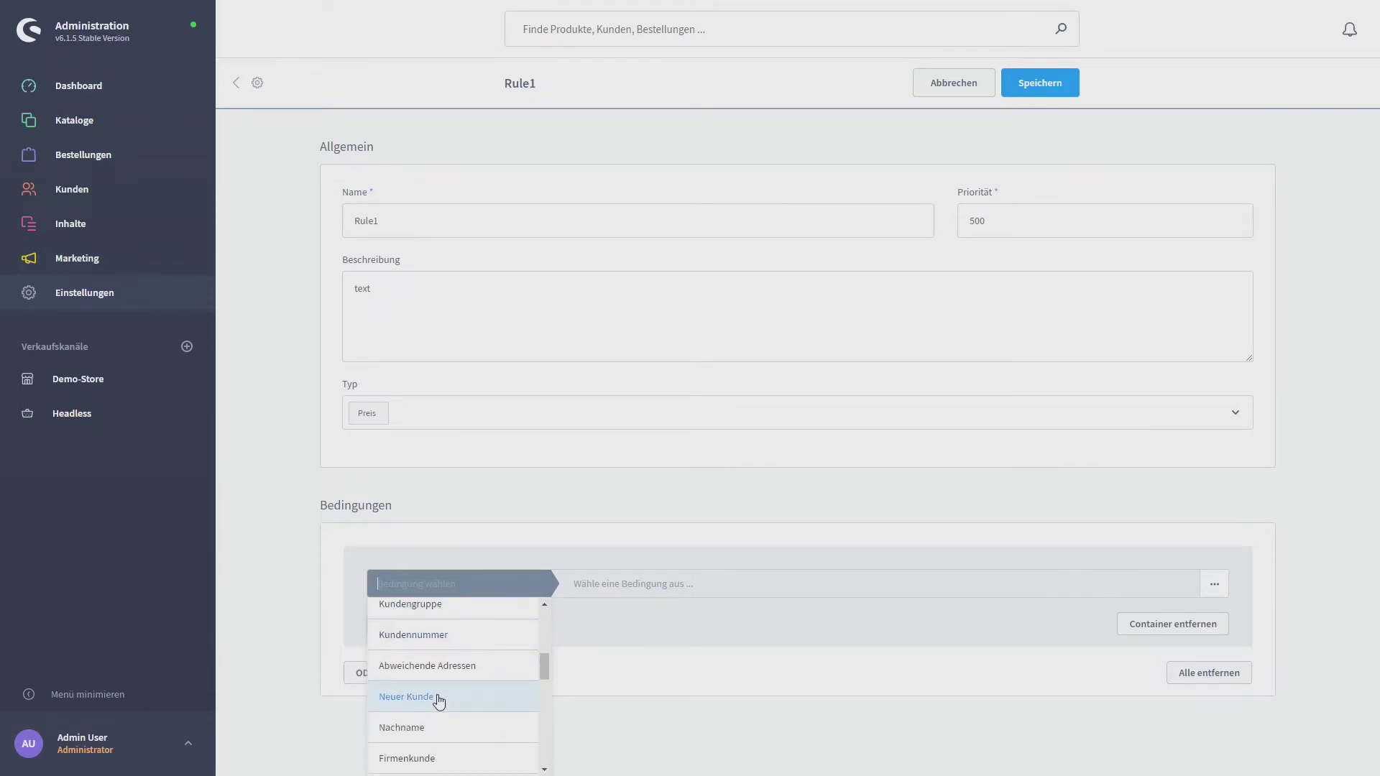
left_click(438, 699)
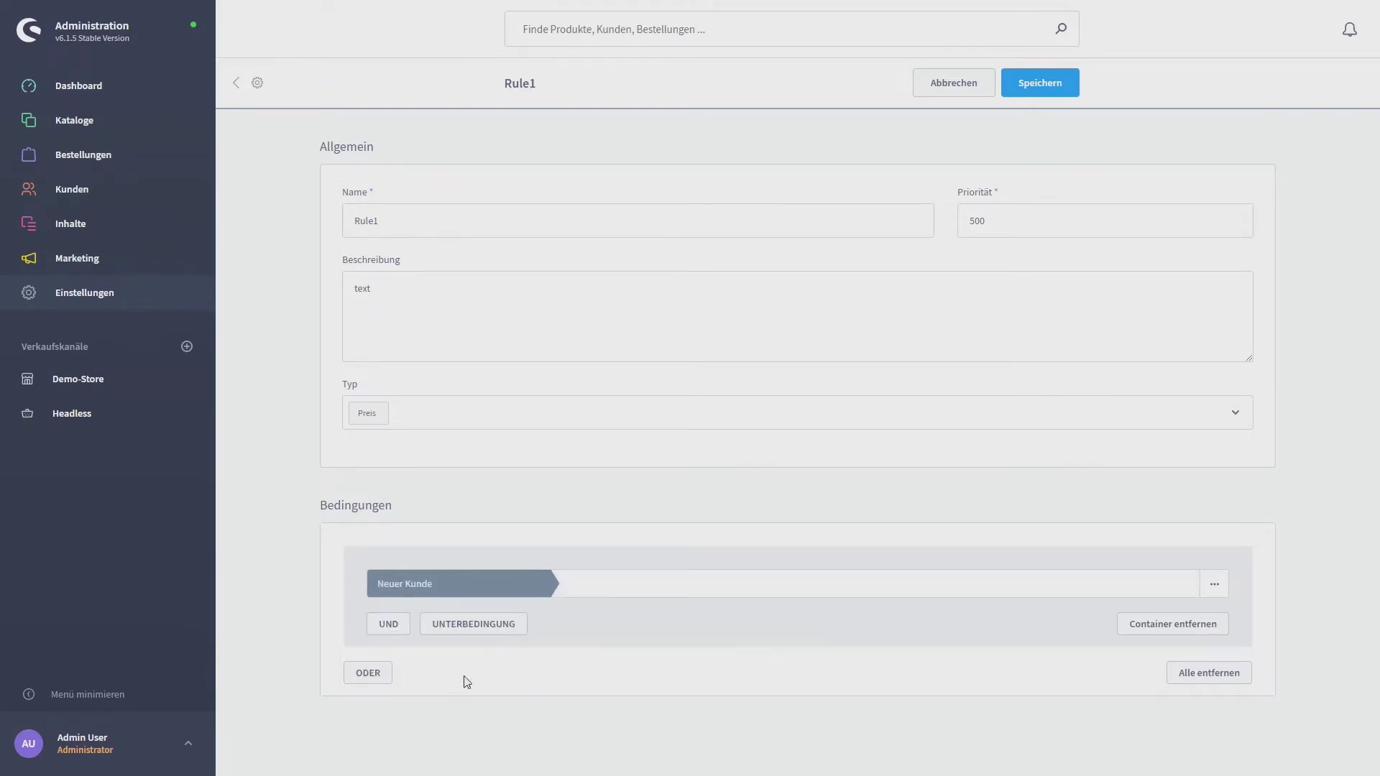
left_click(575, 589)
left_click(584, 620)
Add an UND condition of type Zeitraum to the first container, running from 12:00 to 21:00
left_click(391, 637)
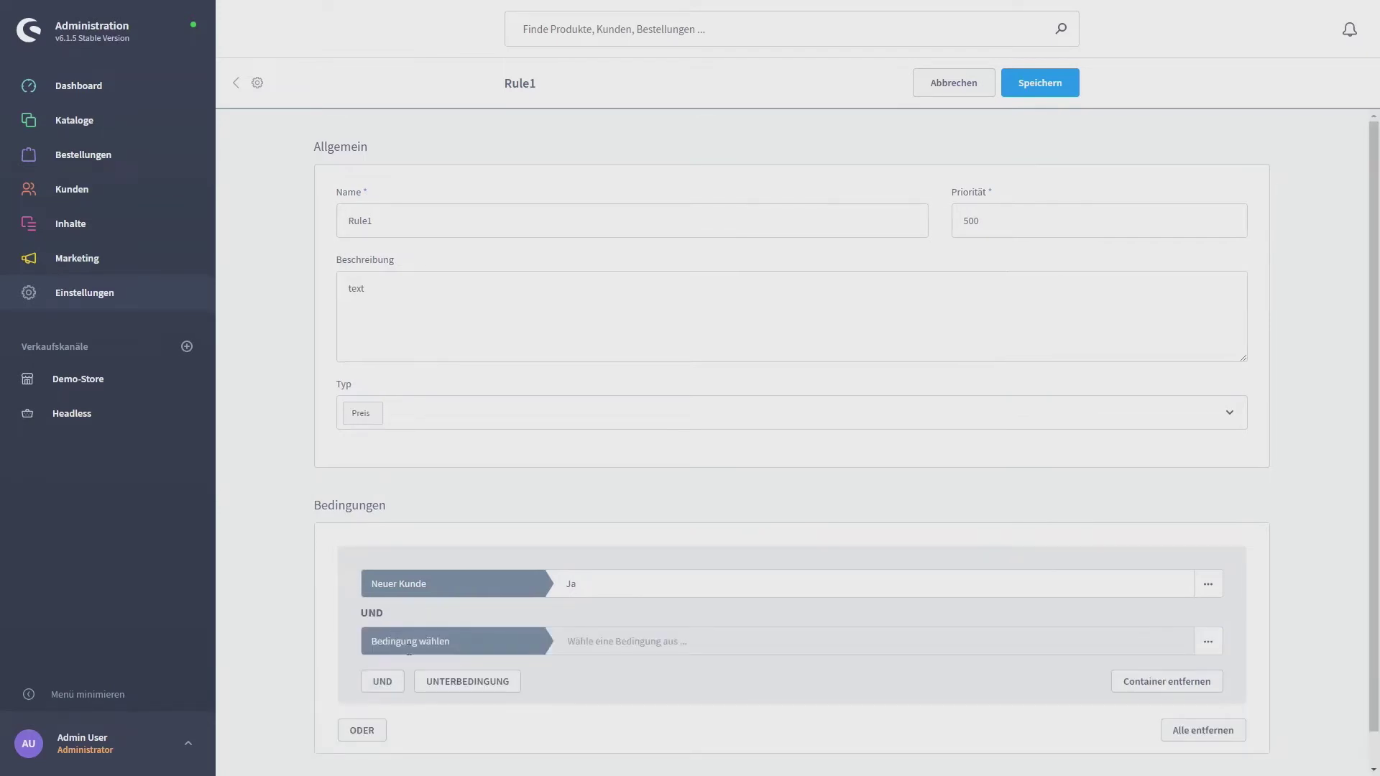
left_click(412, 650)
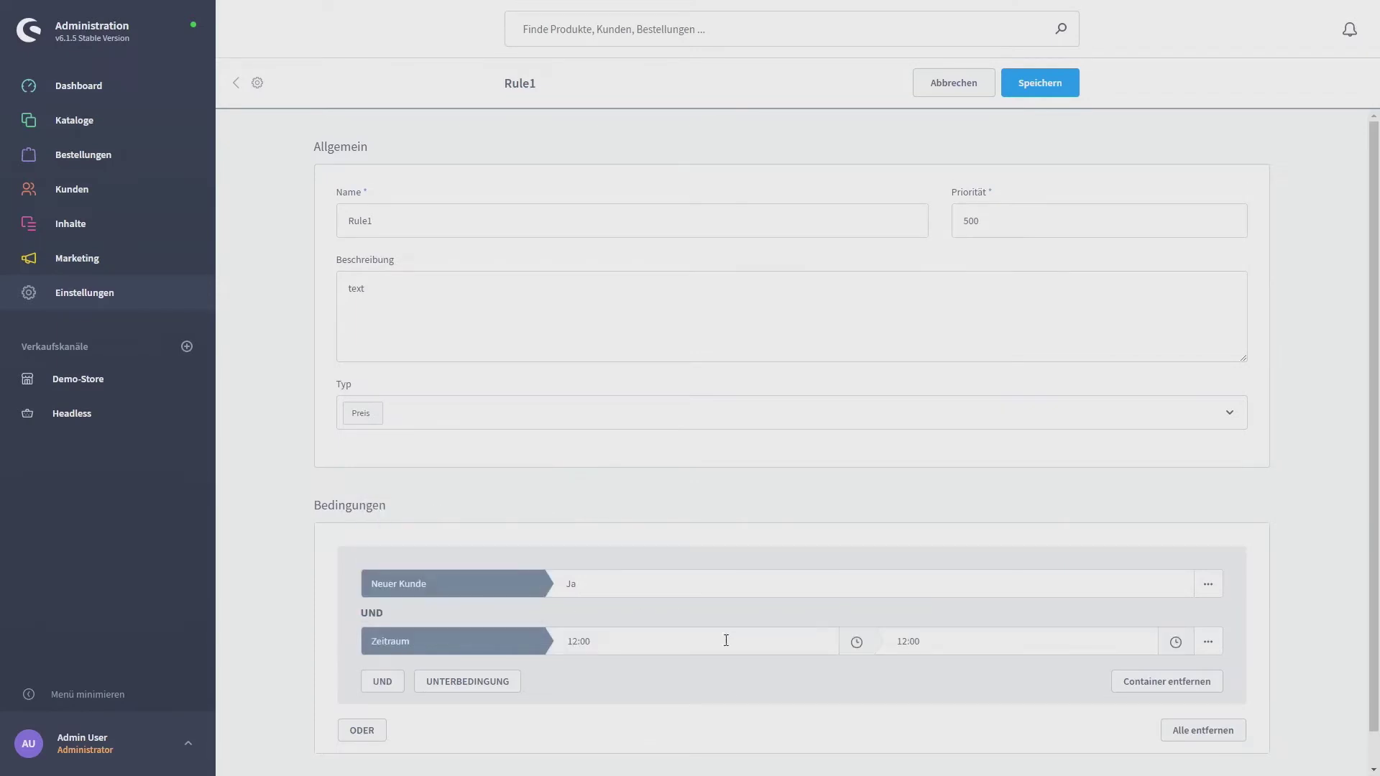
left_click(1176, 642)
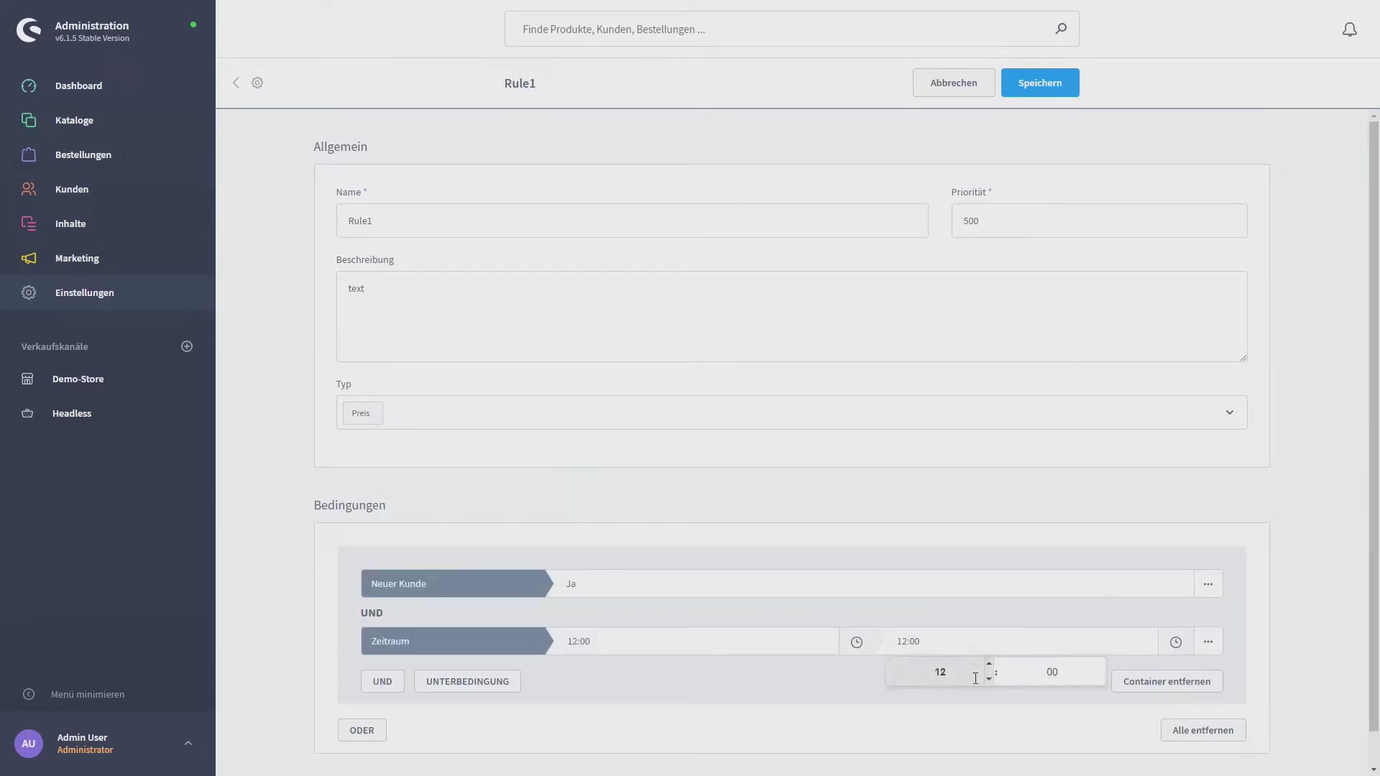
left_click(989, 663)
left_click(988, 663)
left_click(989, 664)
left_click(988, 663)
left_click(989, 663)
left_click(989, 664)
left_click(832, 721)
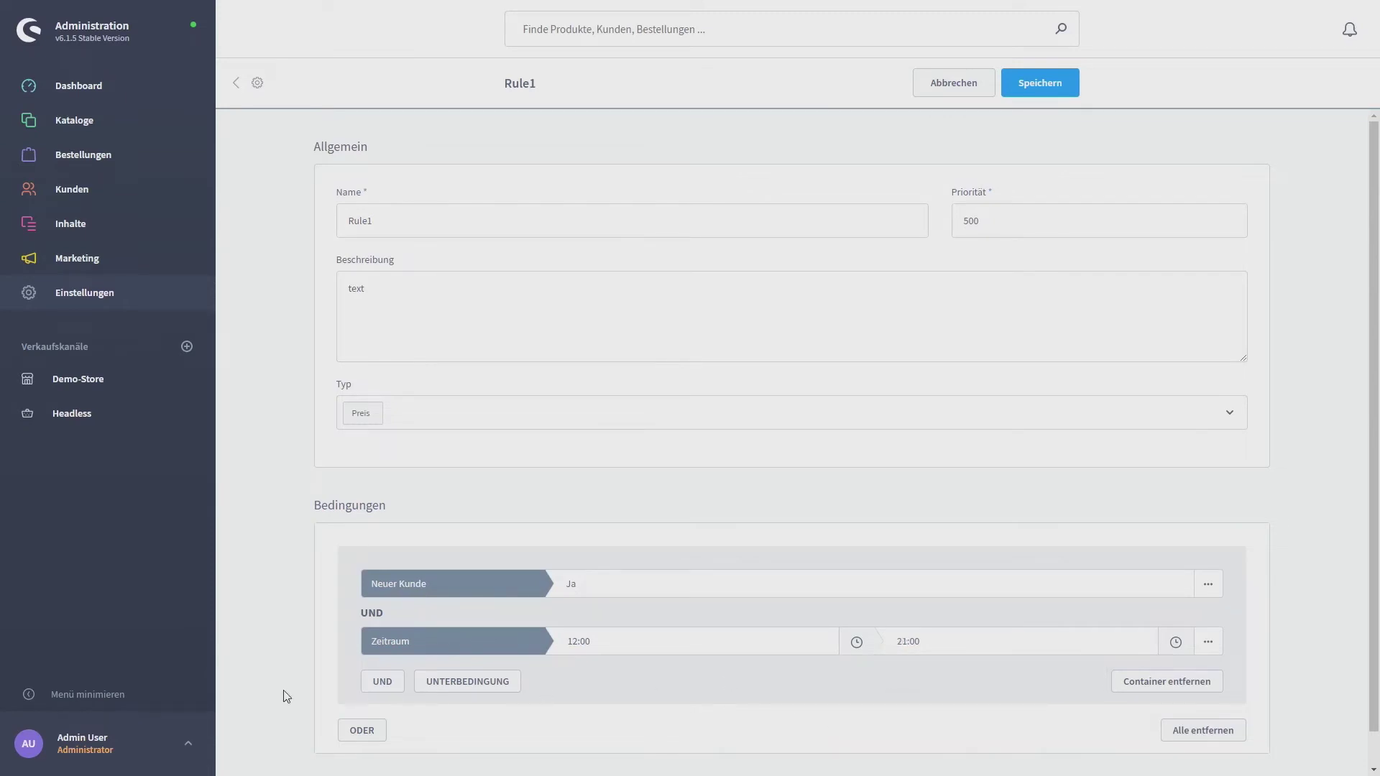
Add an ODER container with the condition Verkaufskanal, Ist eine von, Demo-Store
scroll(286, 694, "down", 1)
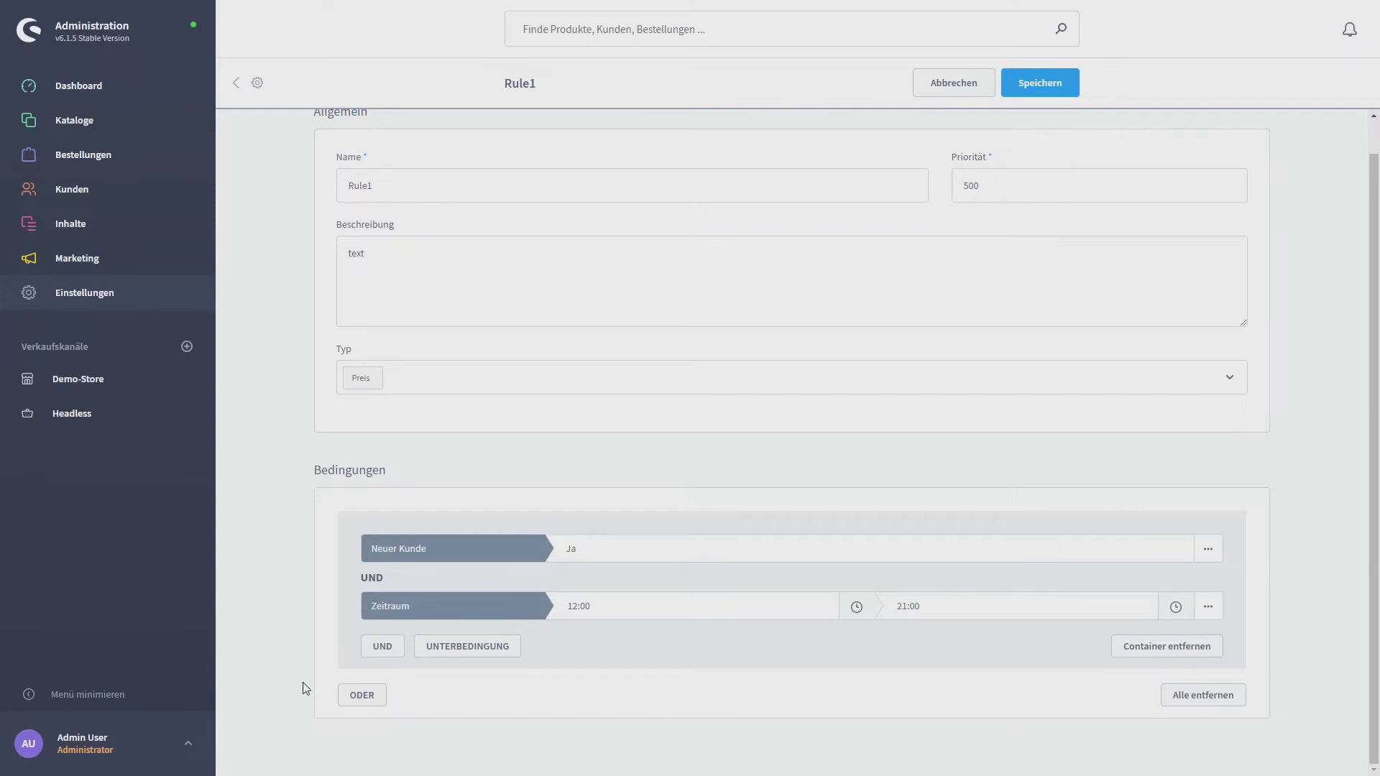
left_click(346, 697)
scroll(335, 691, "down", 2)
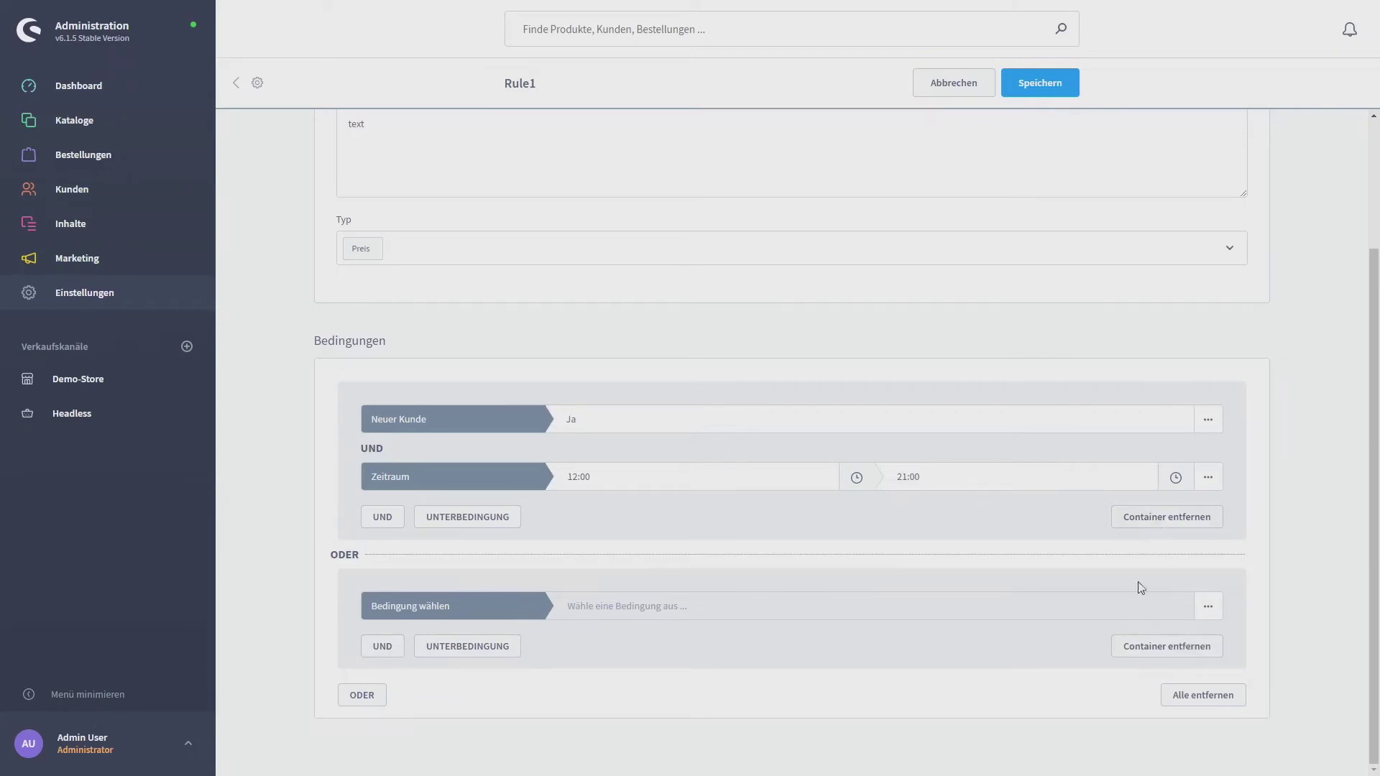
left_click(411, 616)
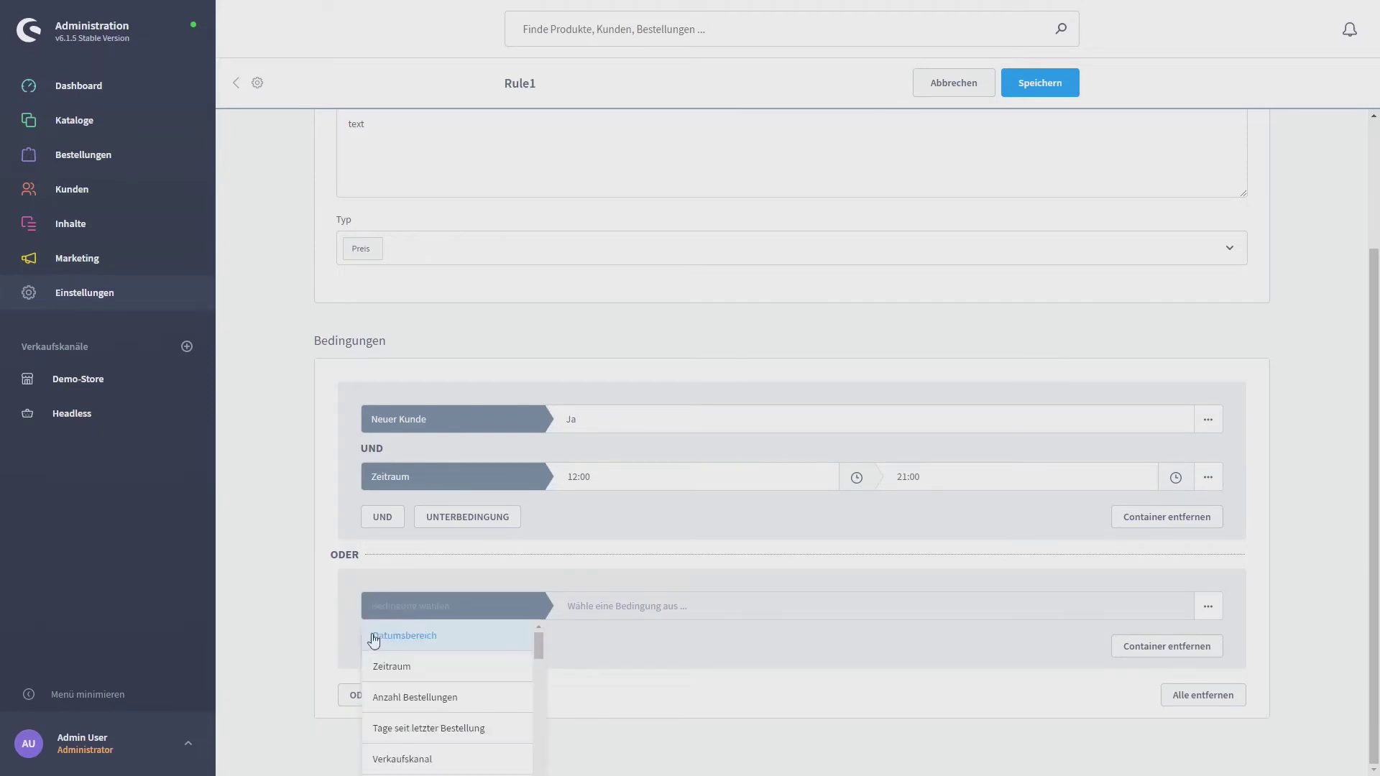
scroll(377, 664, "down", 2)
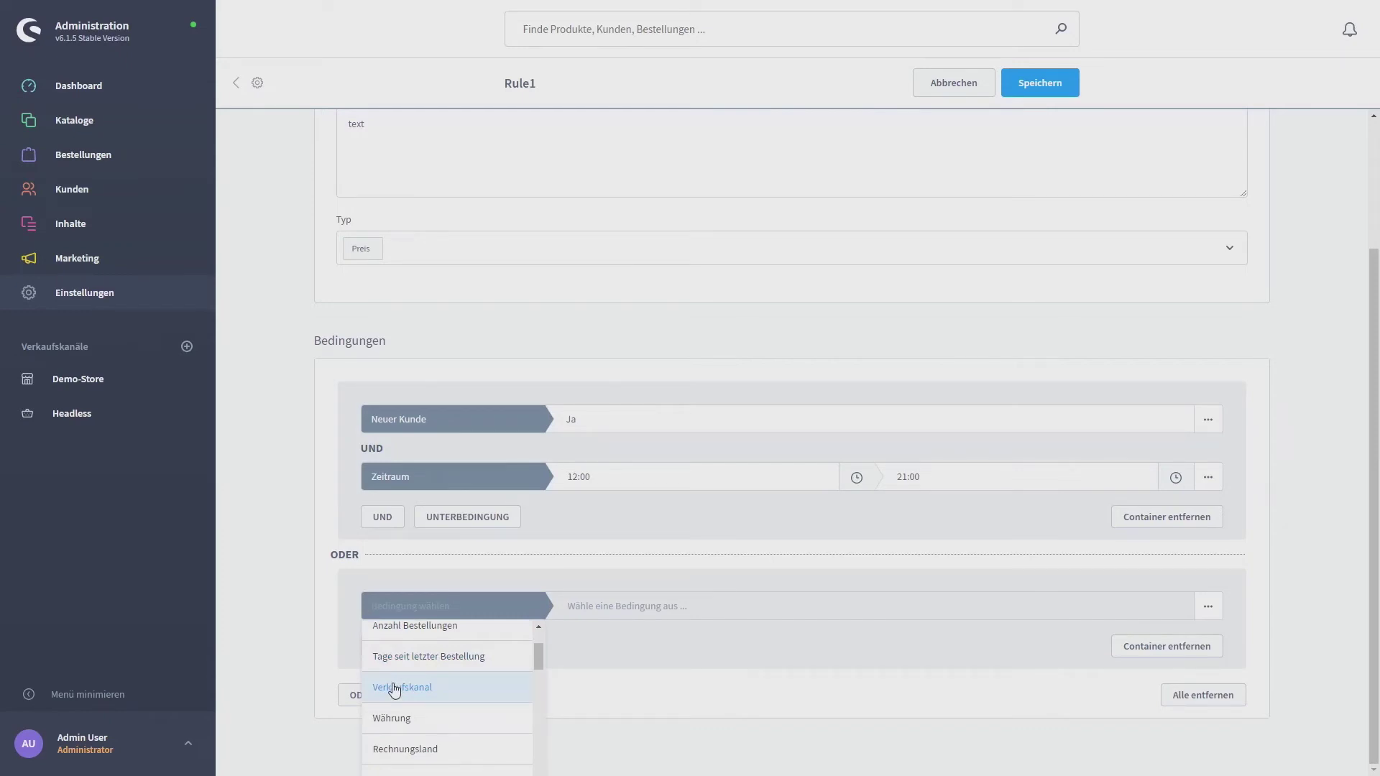
left_click(395, 688)
left_click(572, 609)
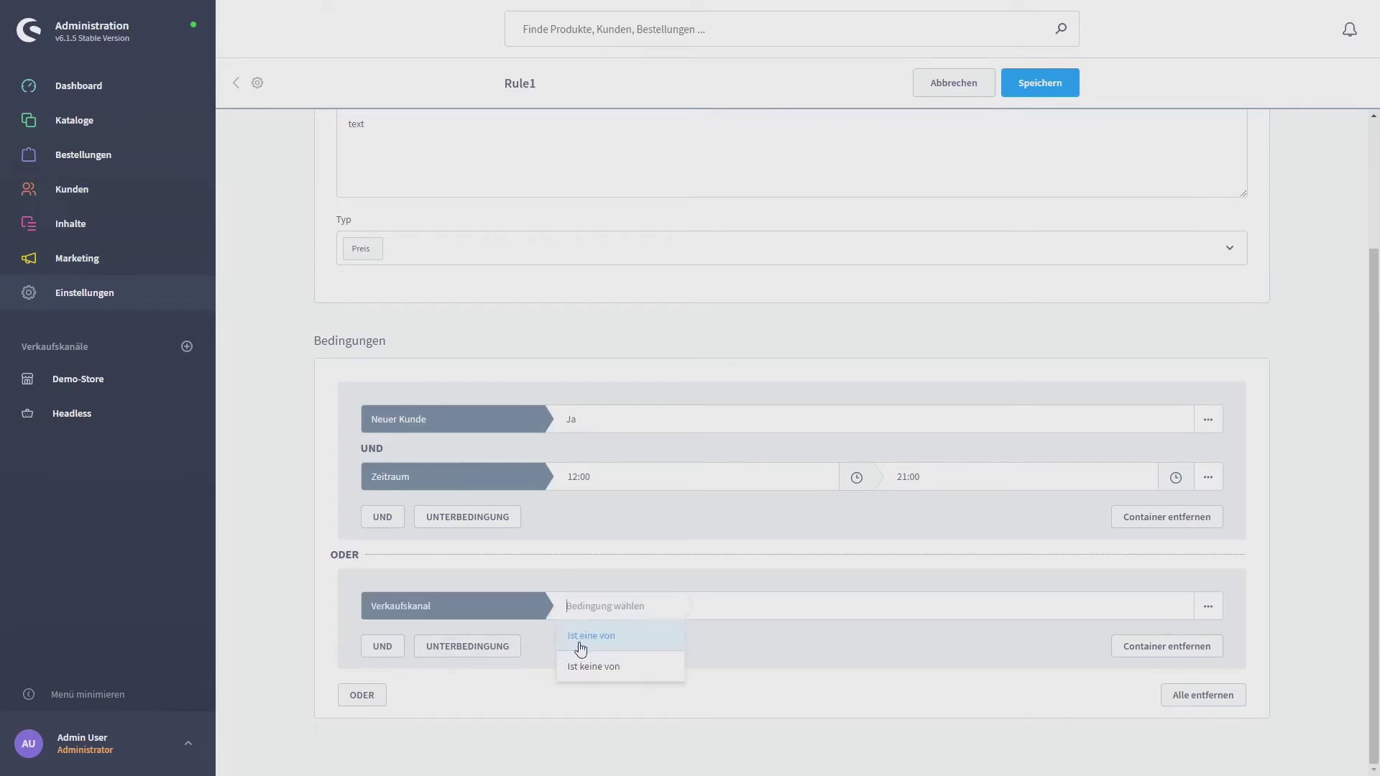
left_click(581, 637)
left_click(668, 607)
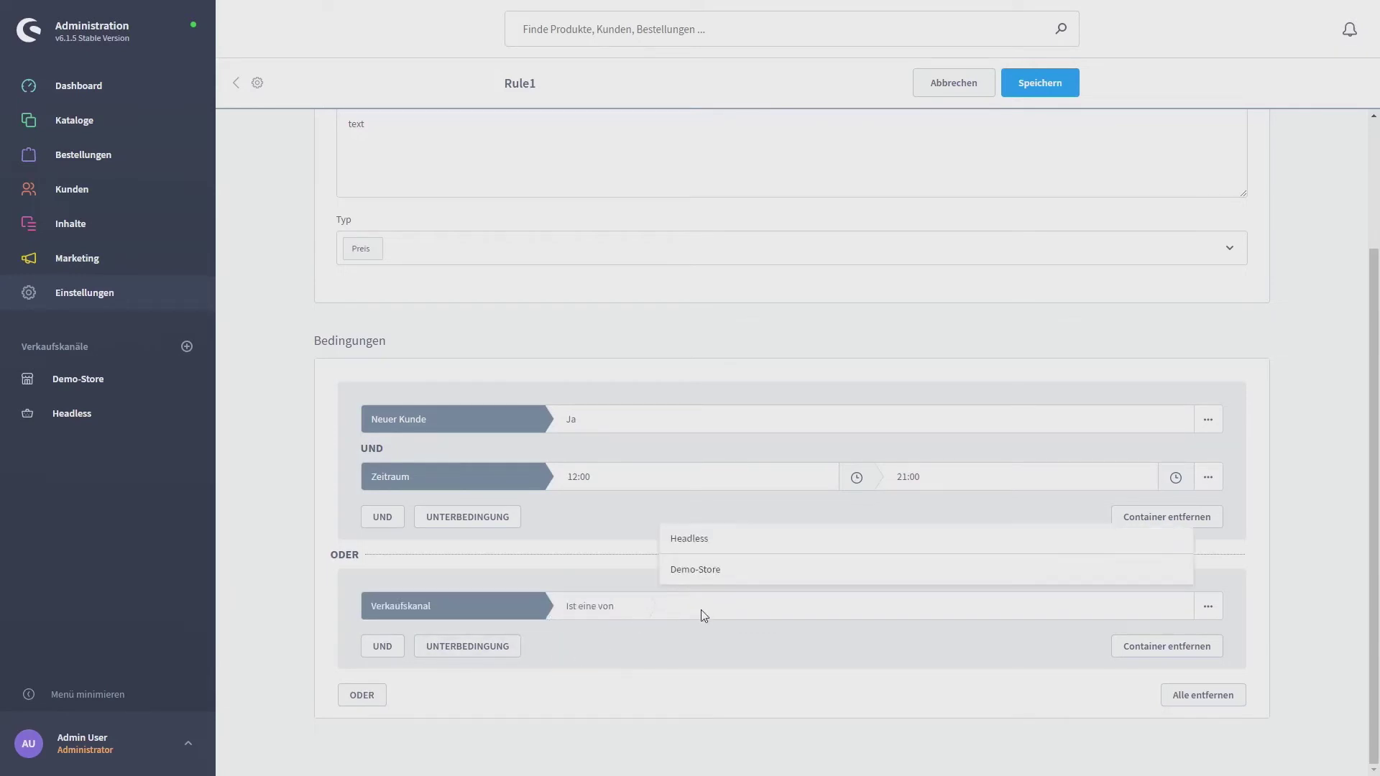
left_click(707, 577)
left_click(654, 652)
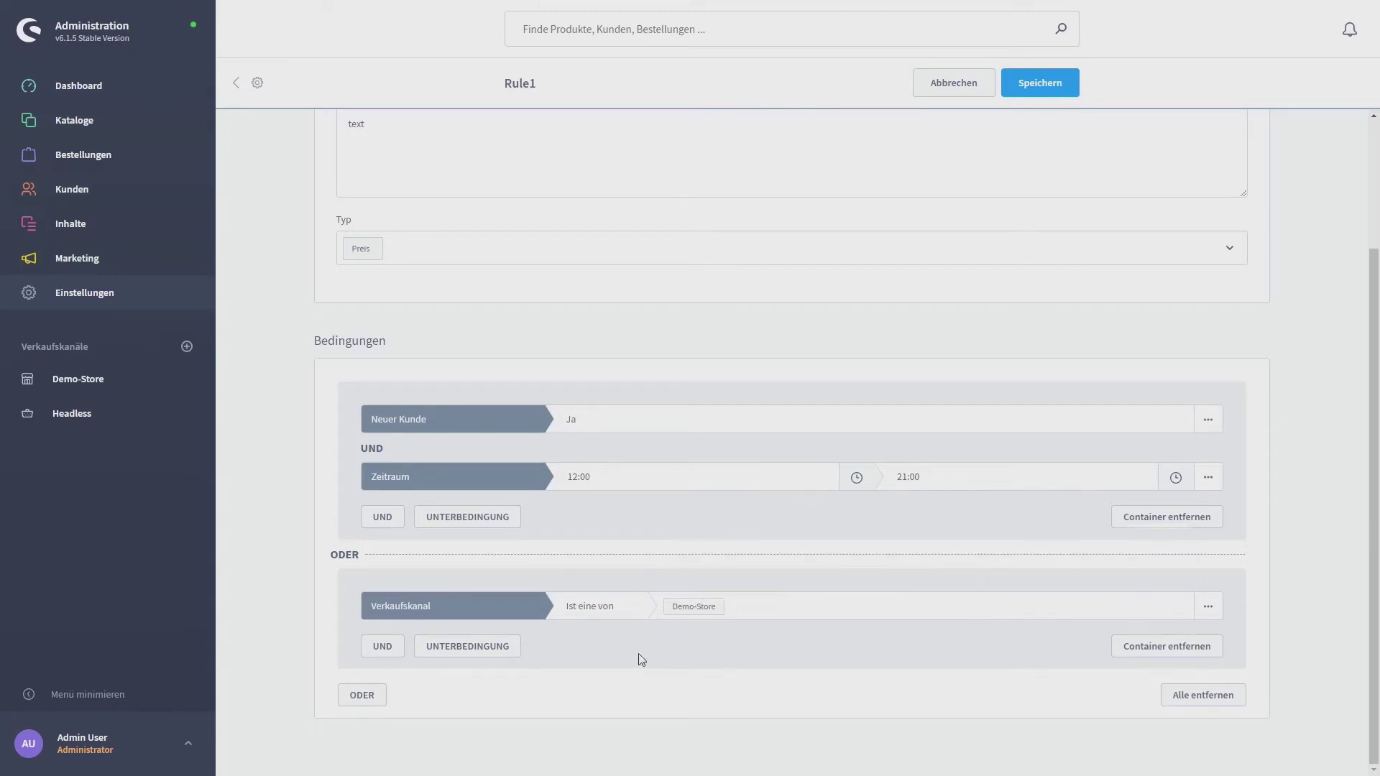
Add an UND condition to the second container: Währung, Ist eine von, Euro
left_click(394, 647)
left_click(422, 660)
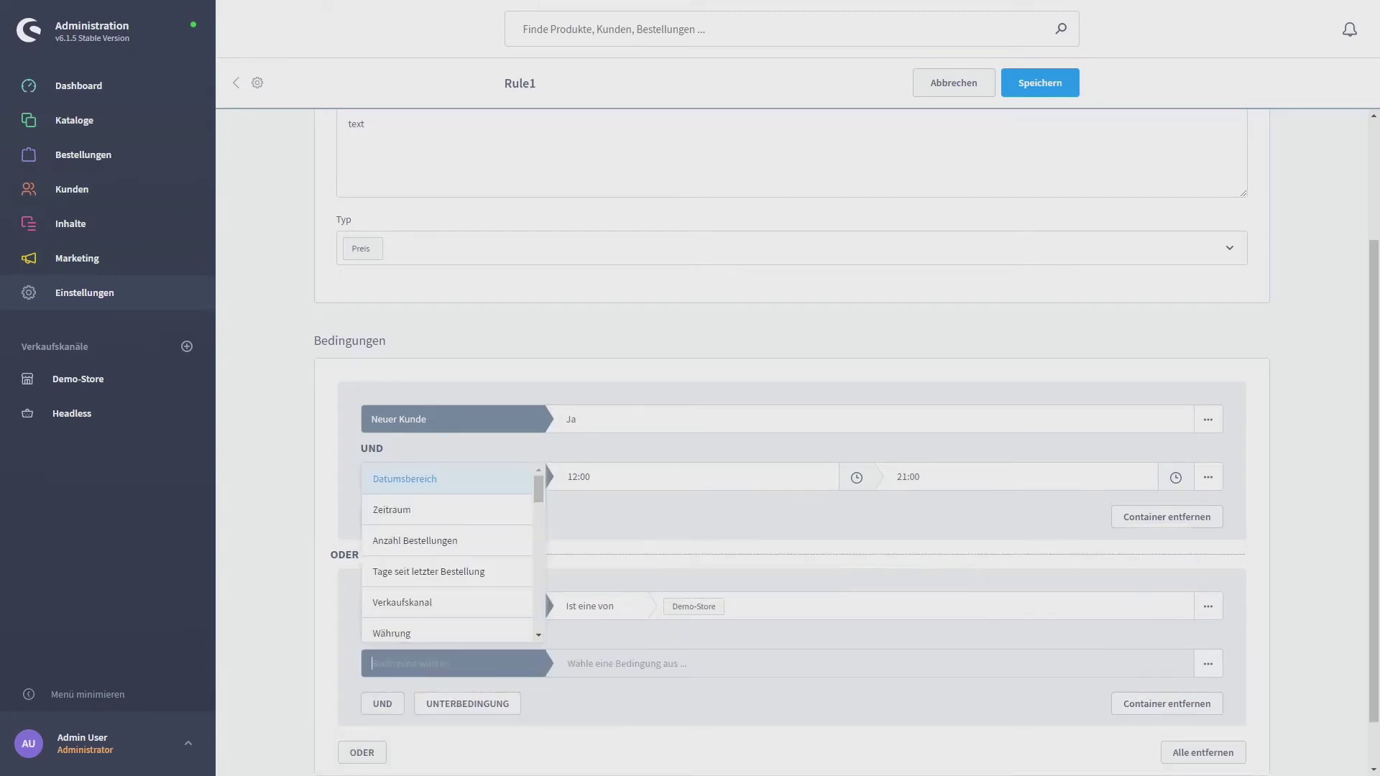
left_click(435, 634)
left_click(604, 664)
left_click(591, 694)
left_click(721, 655)
left_click(686, 544)
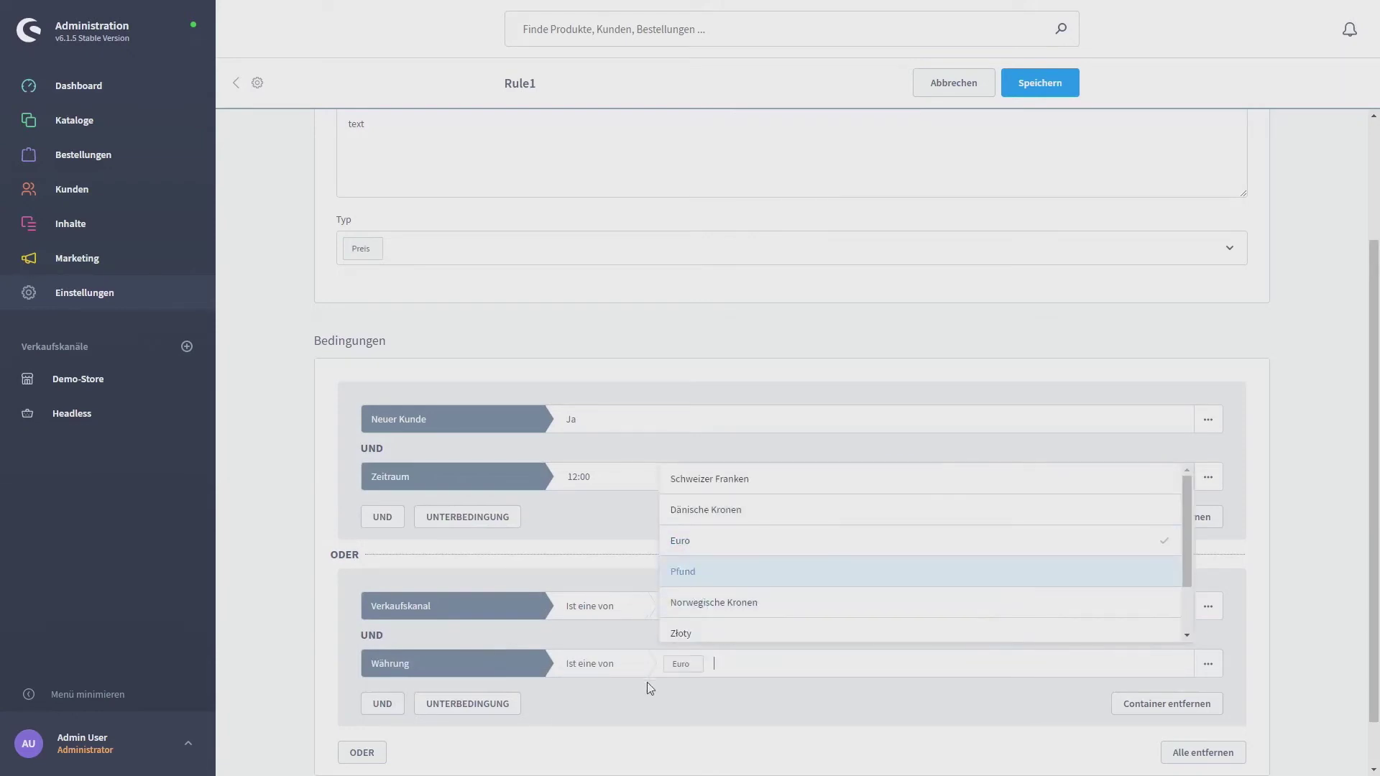
left_click(654, 700)
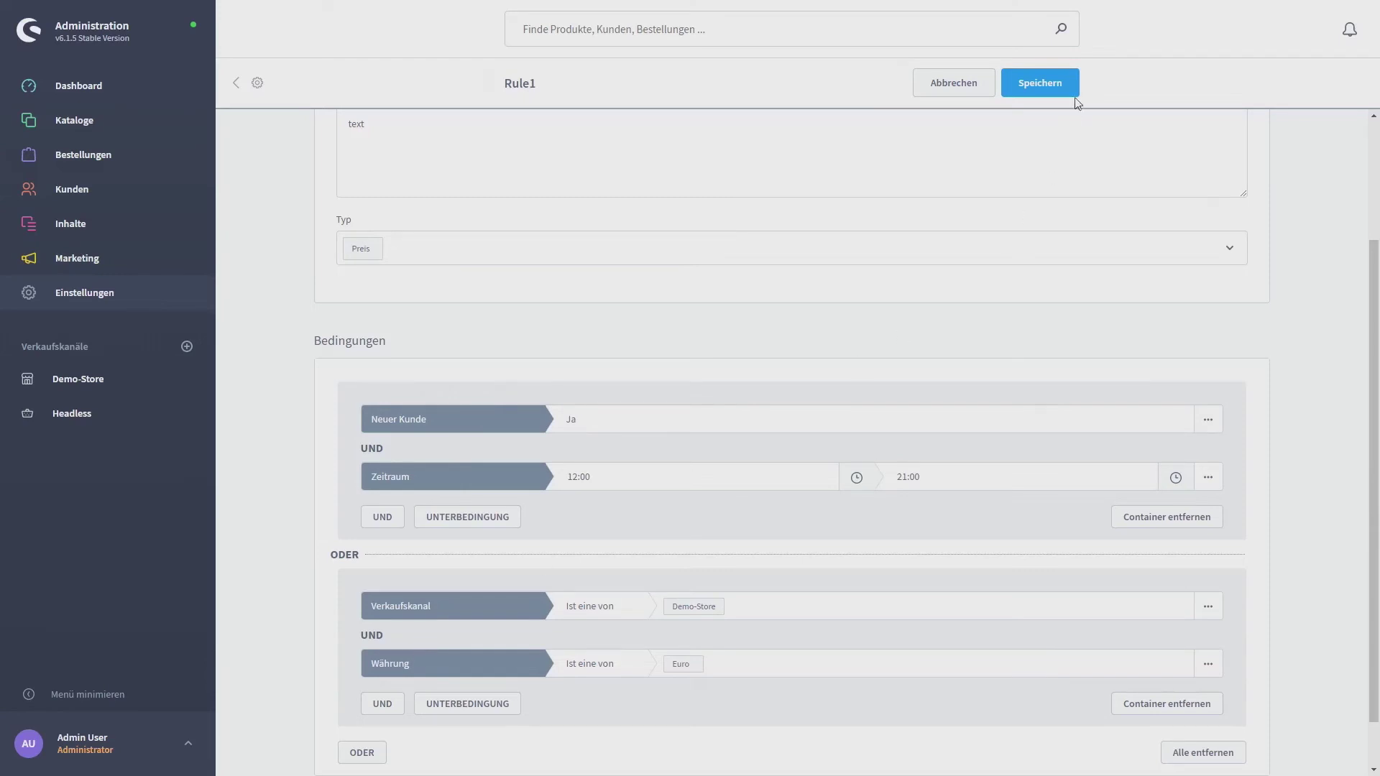
Open the product Hauptartikel from the catalogue for editing and go to its Erweiterte Preise
scroll(405, 476, "up", 3)
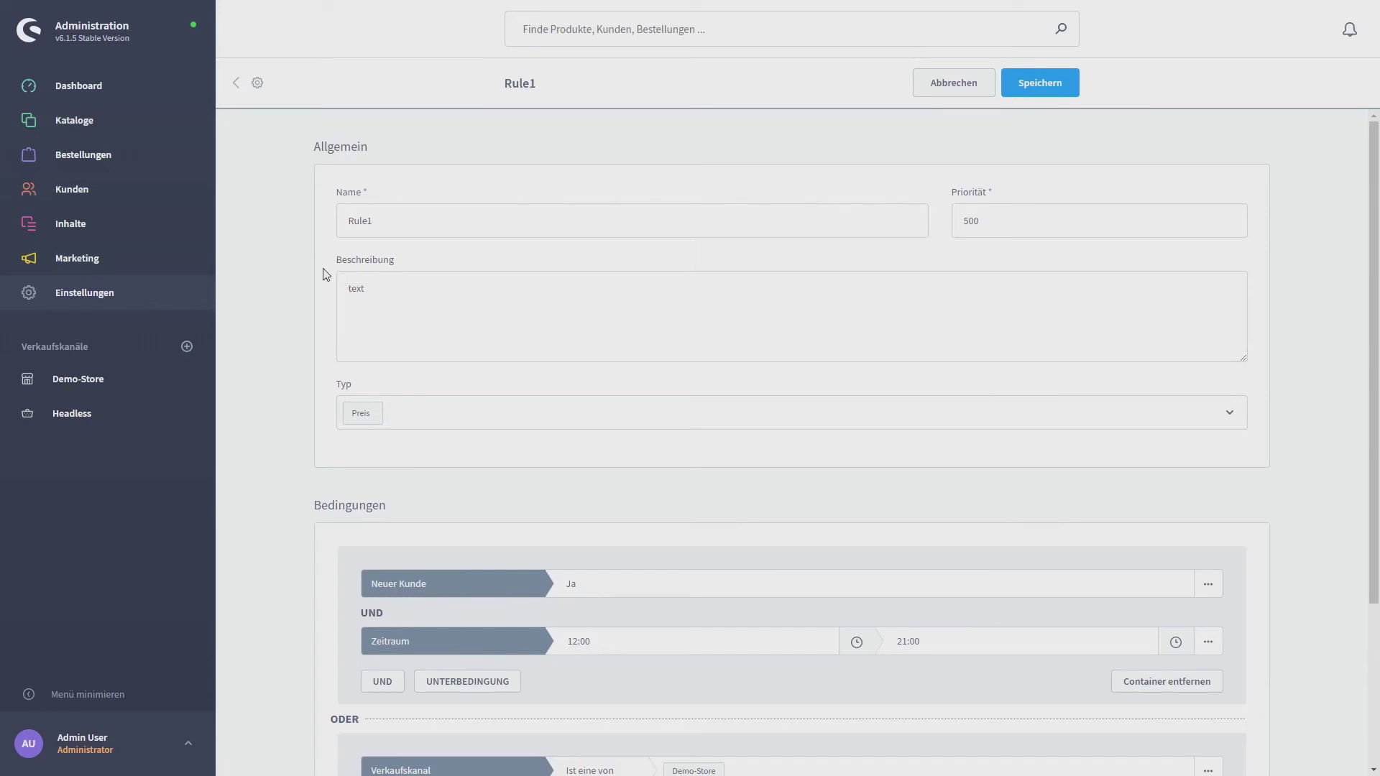
mouse_move(109, 135)
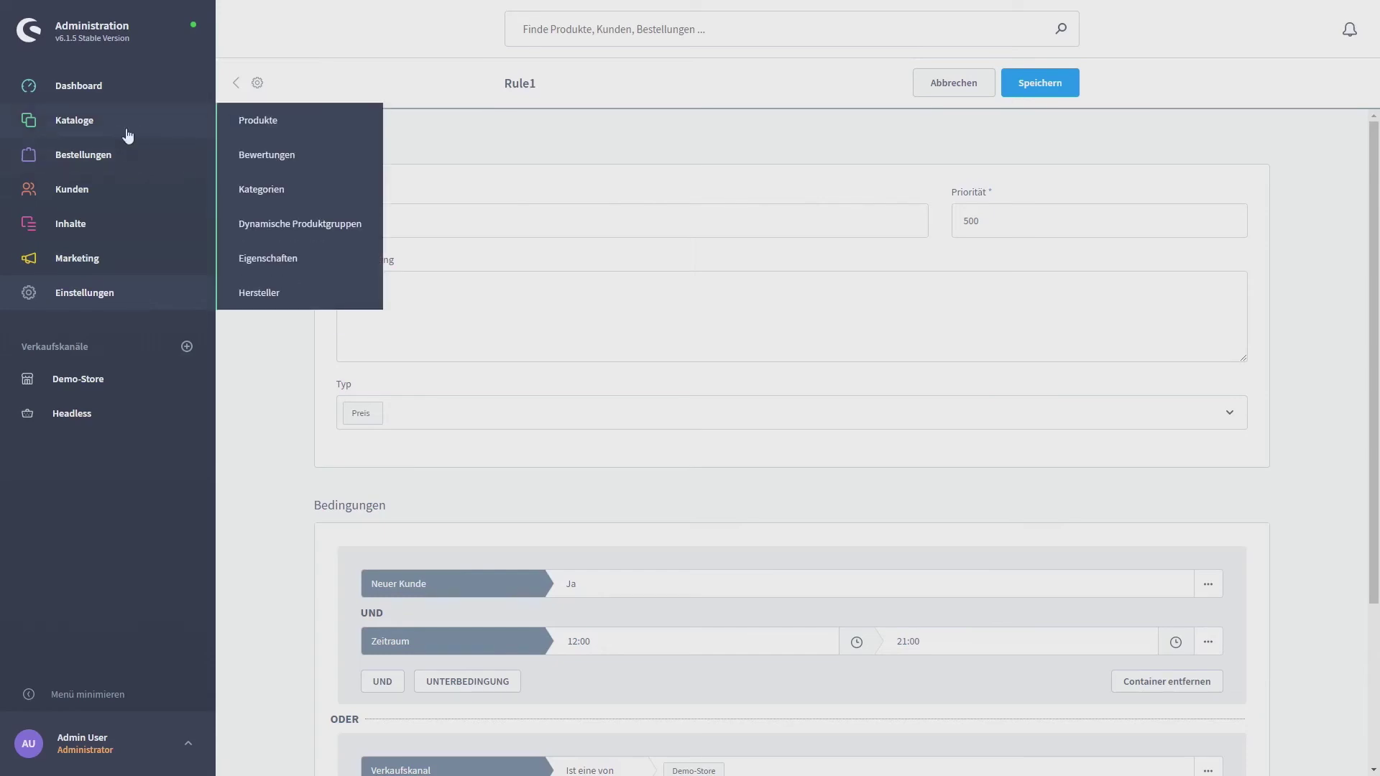
left_click(259, 120)
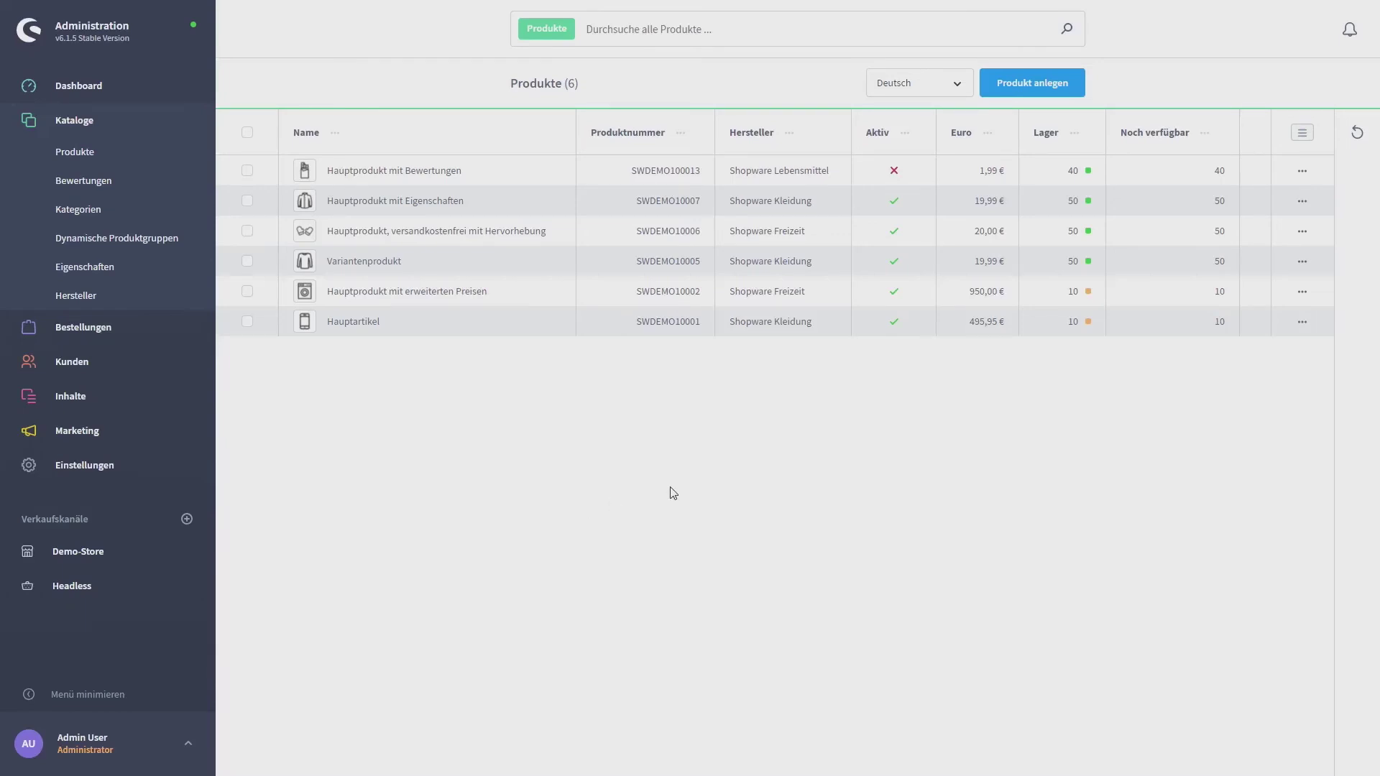
left_click(1302, 320)
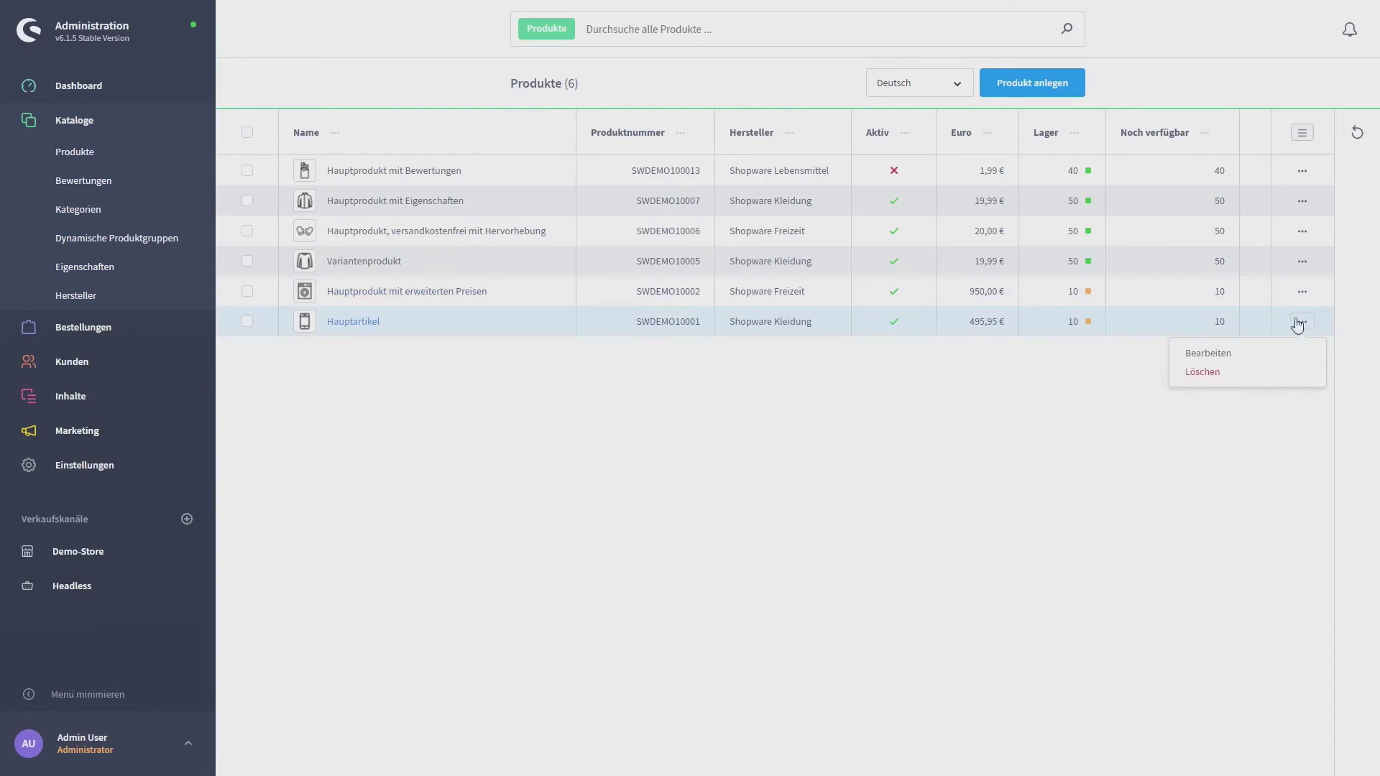
left_click(1223, 354)
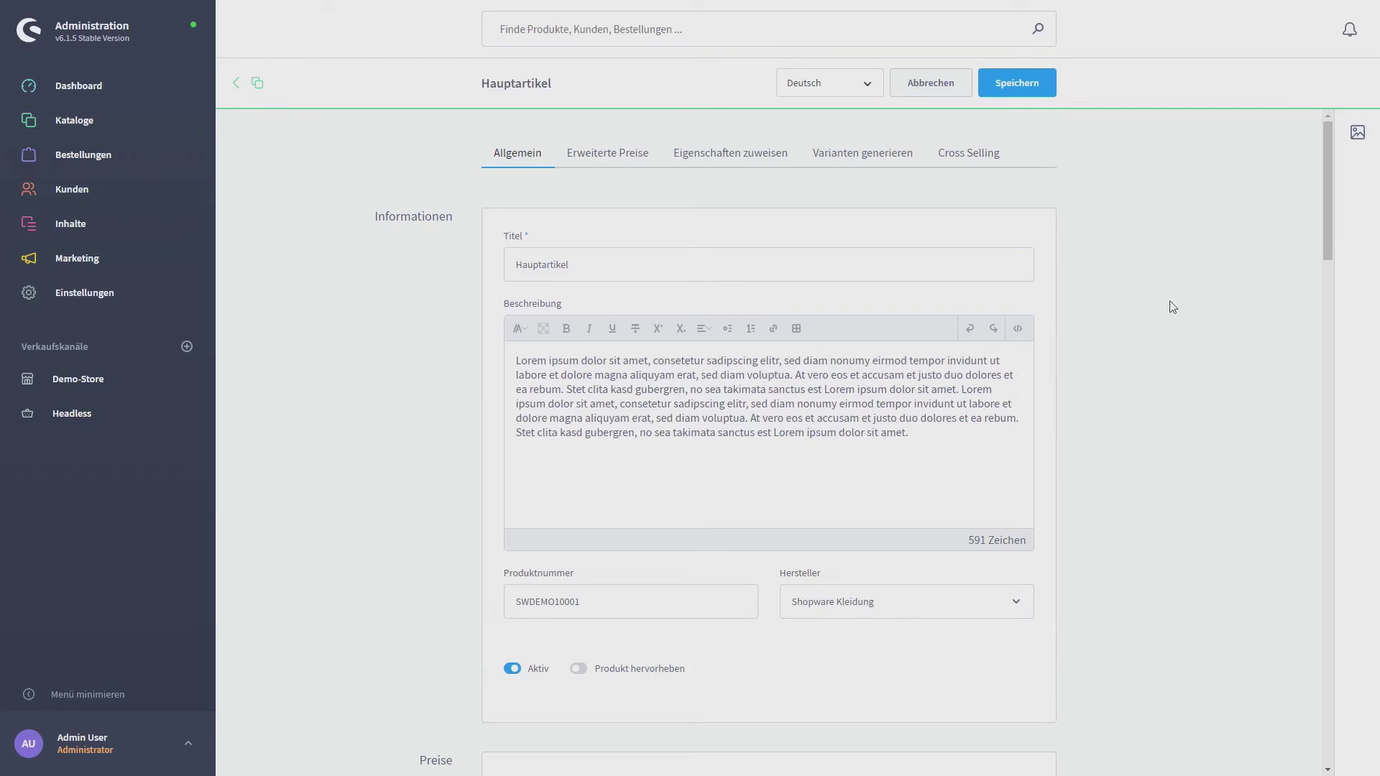
left_click(613, 169)
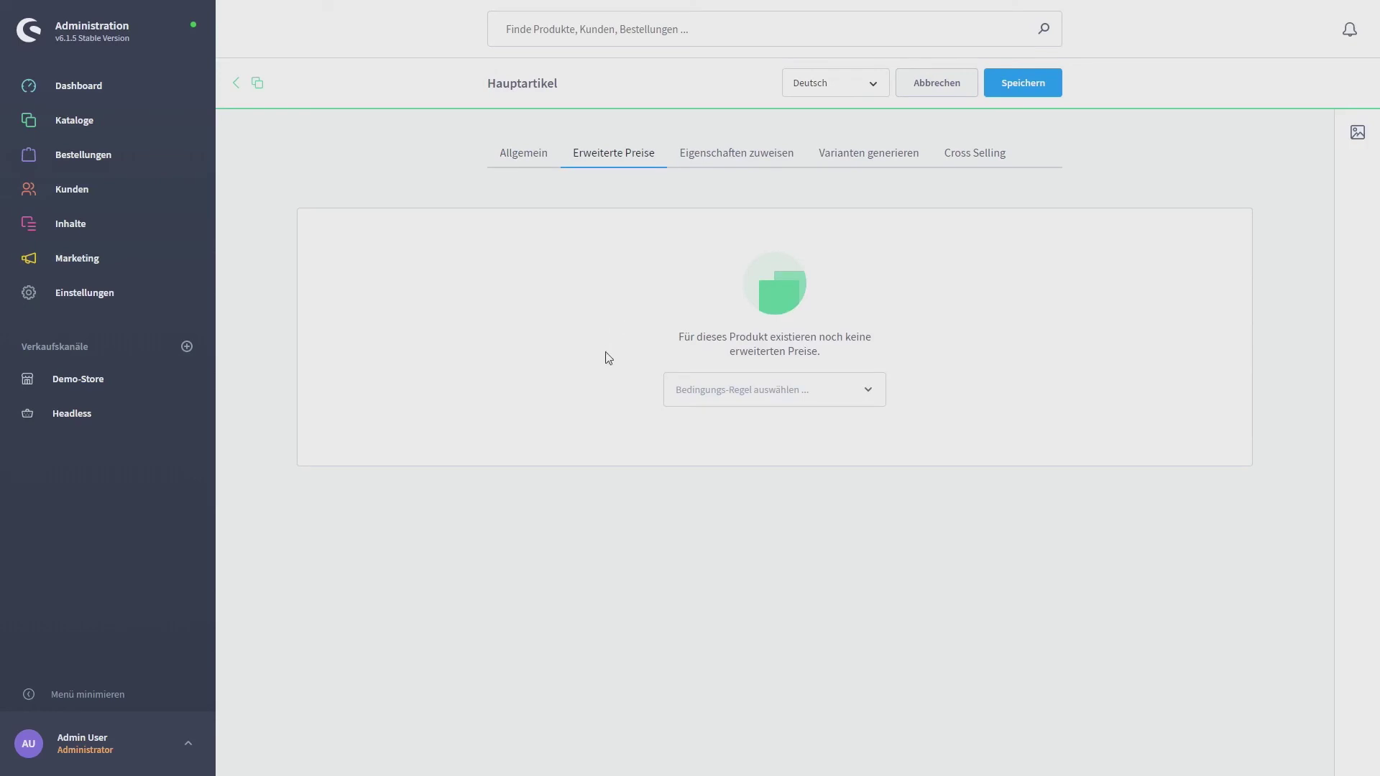
Assign the condition rule Rule1 to the product's extended prices
left_click(698, 388)
scroll(738, 456, "down", 3)
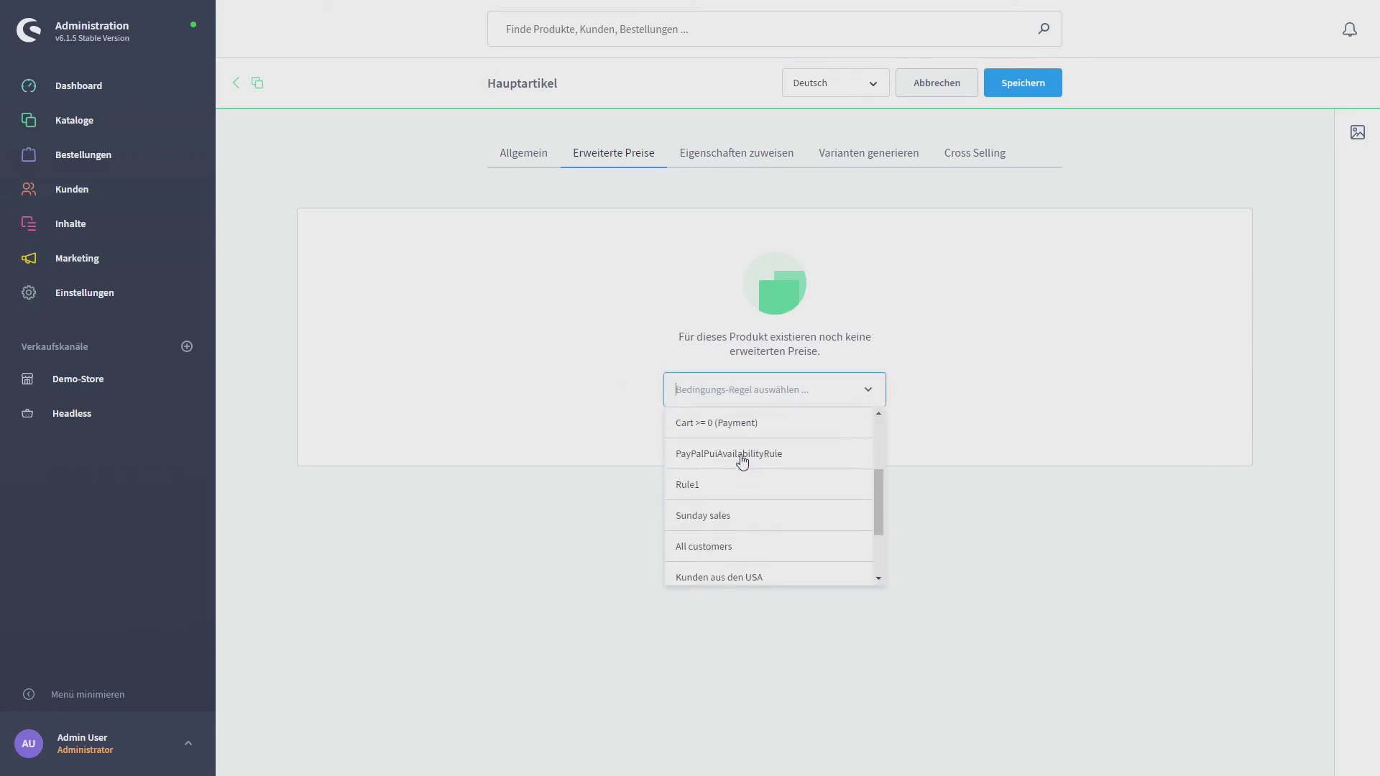
left_click(724, 478)
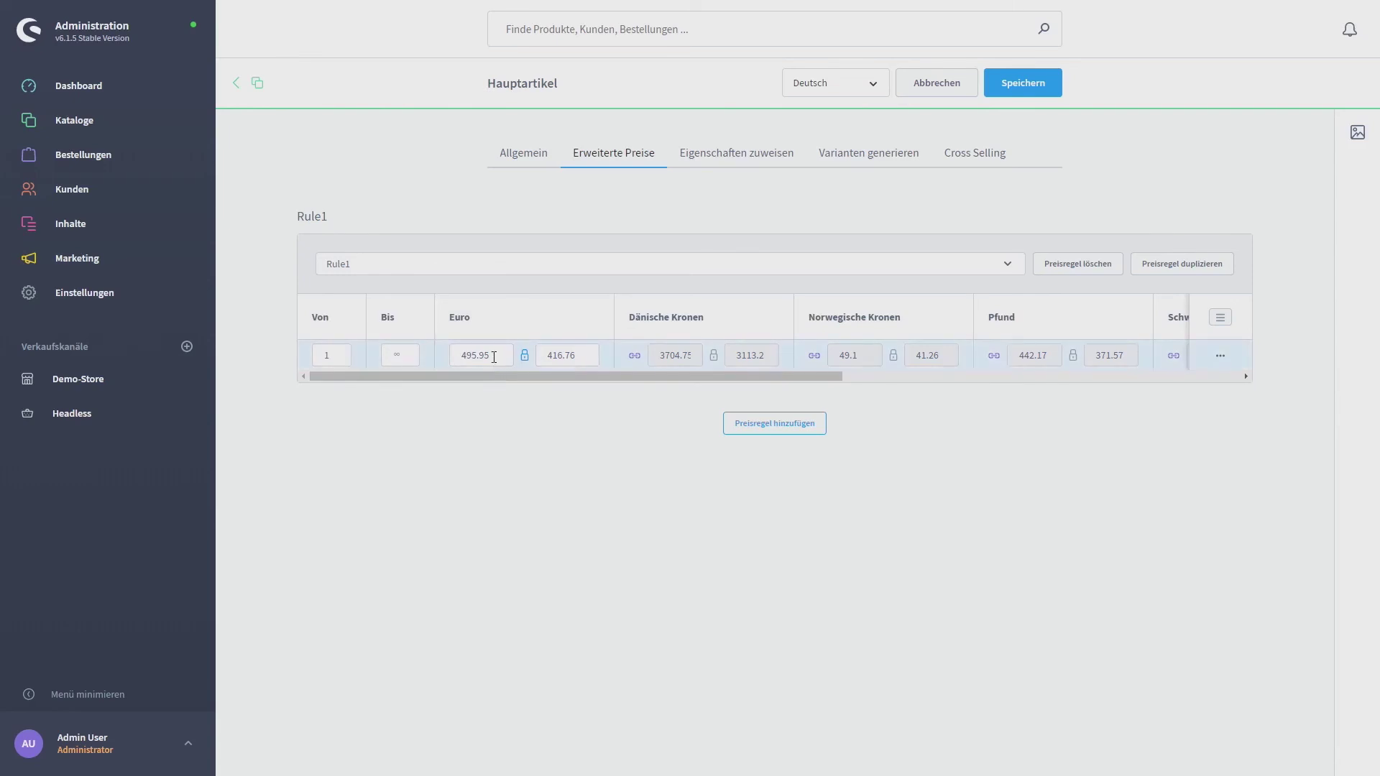
Set Rule1's gross Euro price to 450 for the first quantity tier and end that tier at 10 pieces
left_click_drag(493, 357, 461, 365)
type("450")
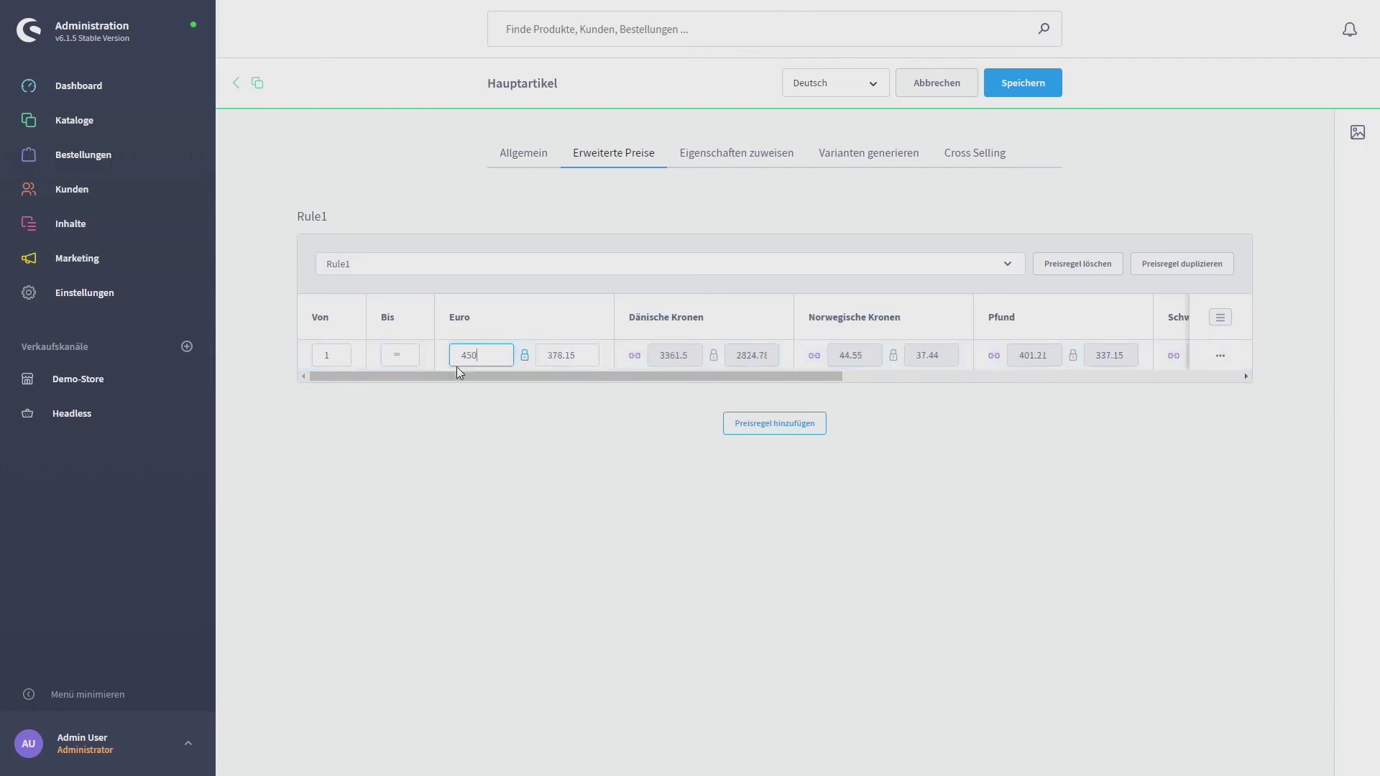
left_click(497, 402)
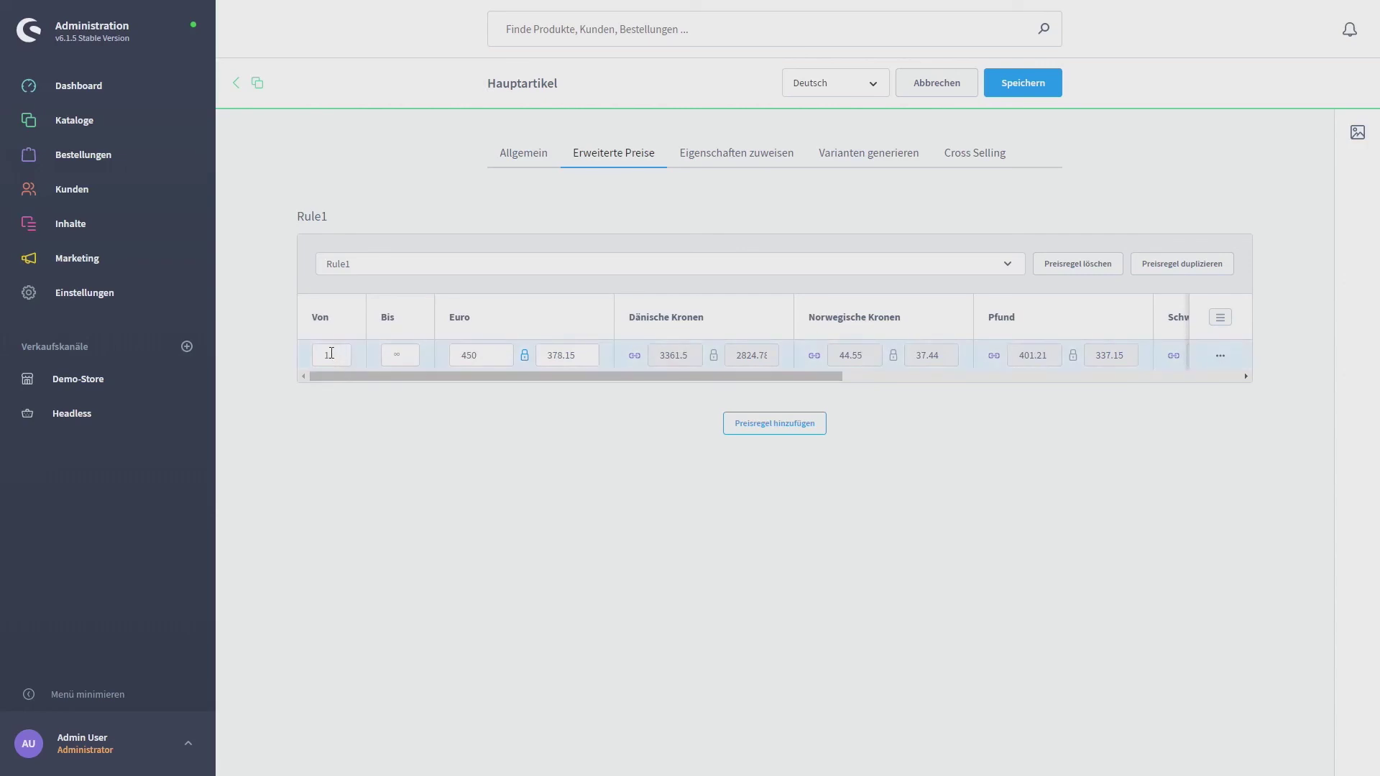
left_click(401, 353)
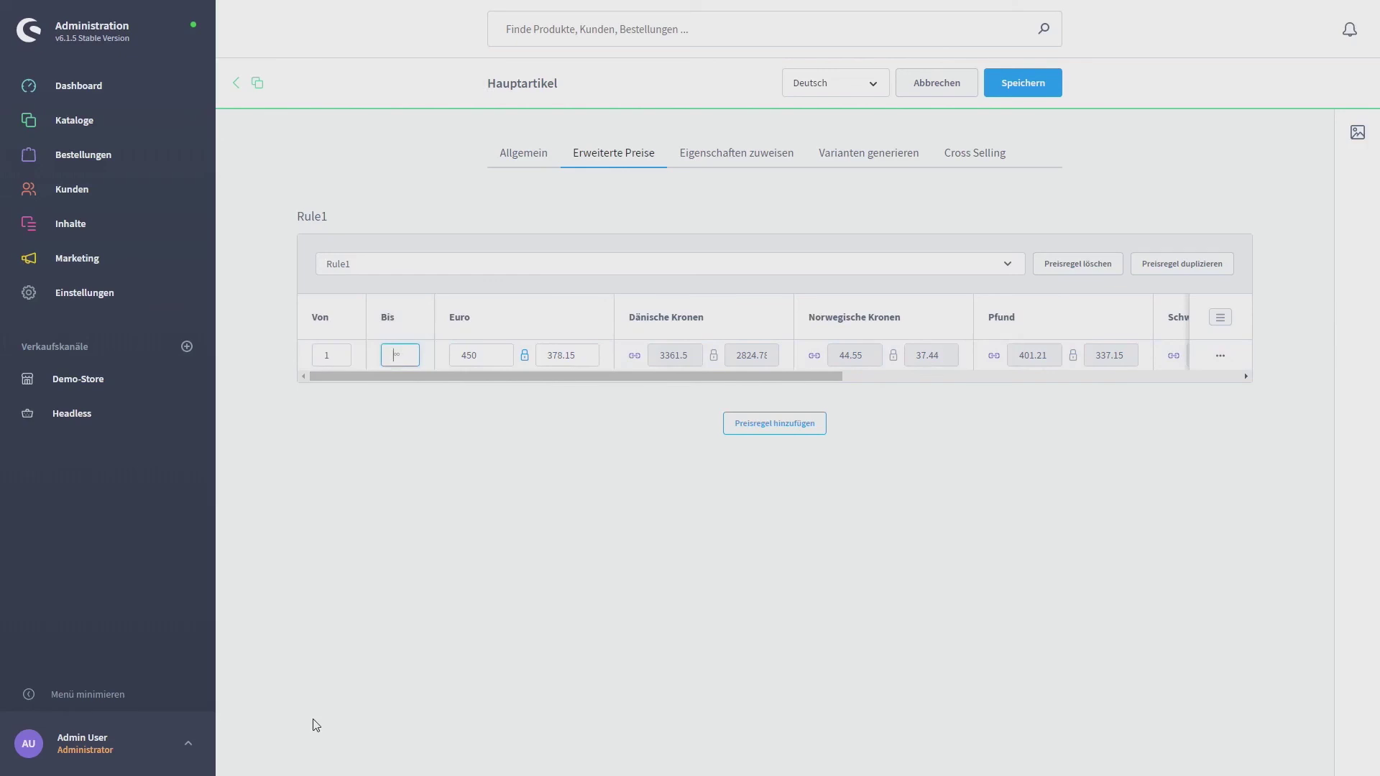
type("10")
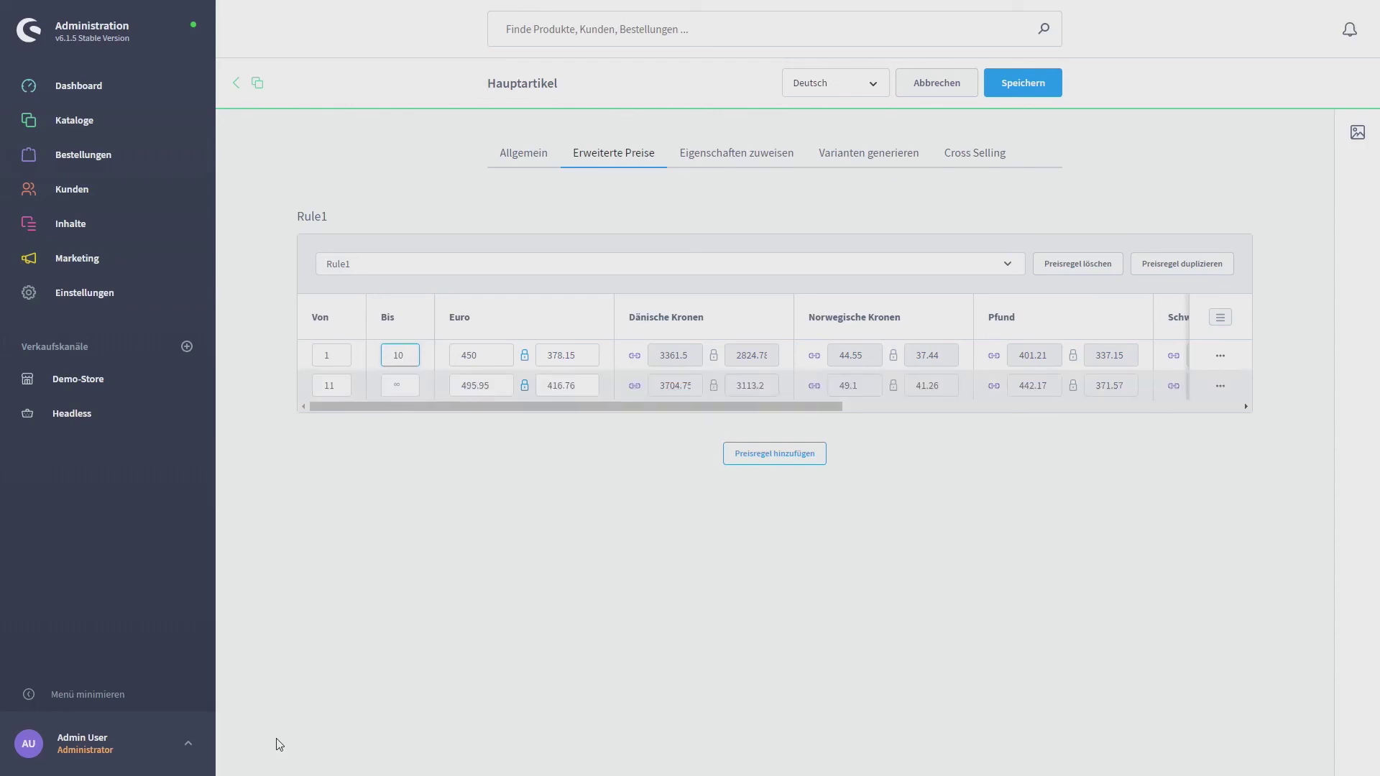
Set the gross Euro price of the tier starting at 11 pieces to 430 and save the product
double_click(503, 382)
type("430")
left_click(451, 540)
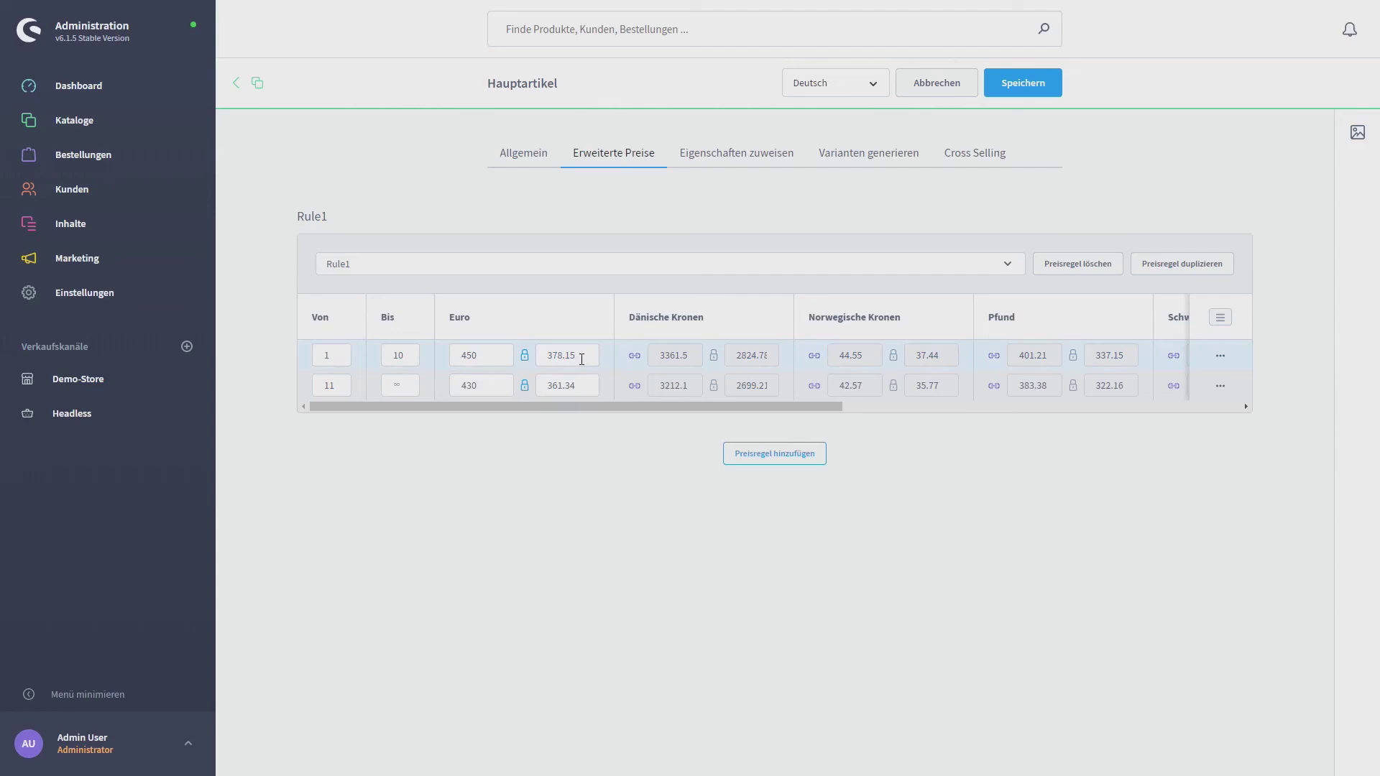
left_click(1035, 78)
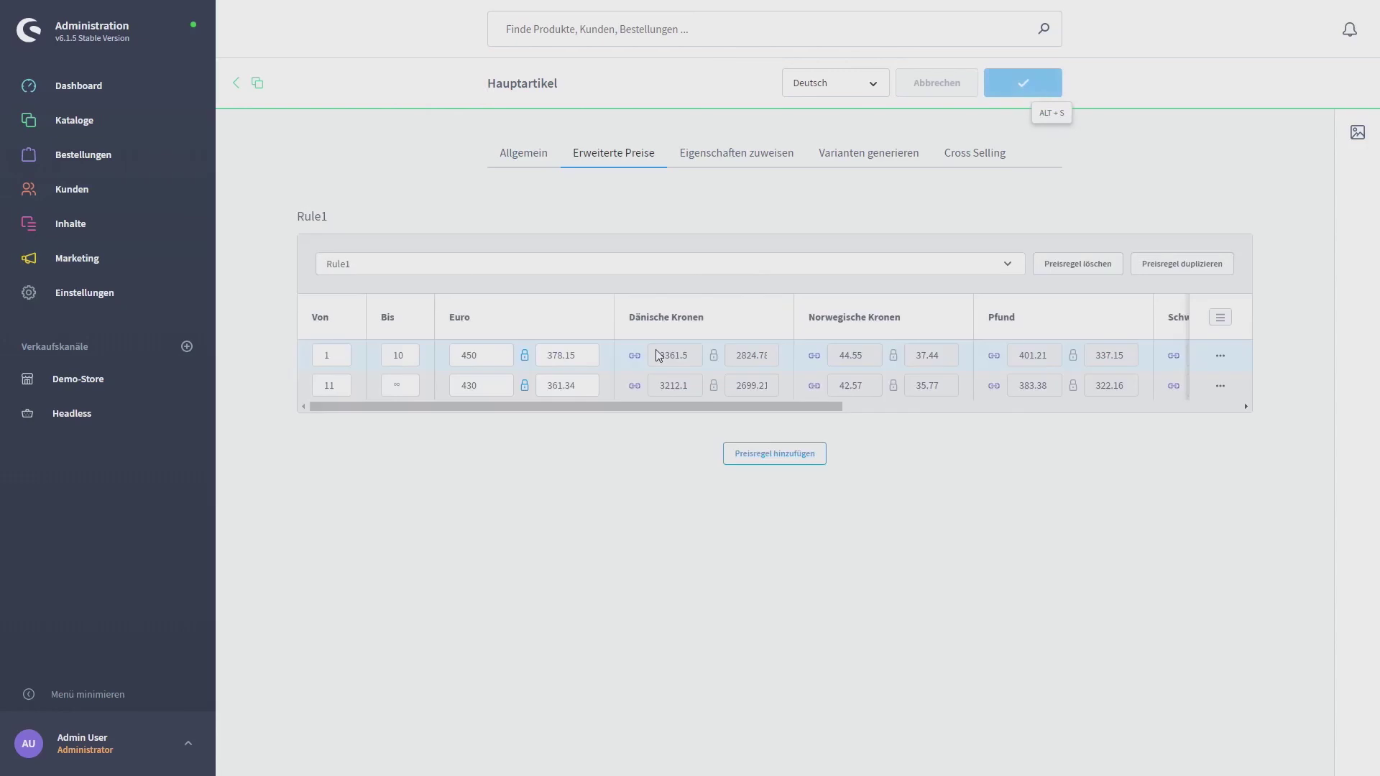